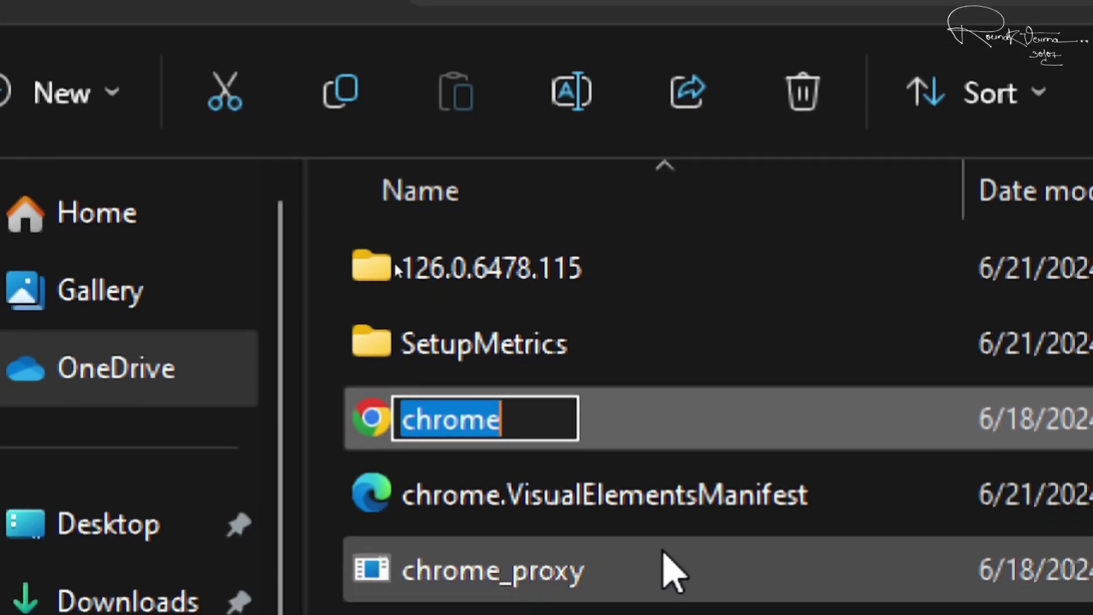
- Rename the chrome application file in the Chrome Application folder to chrome1
{"action": "left_click", "coordinate": [551, 476]}
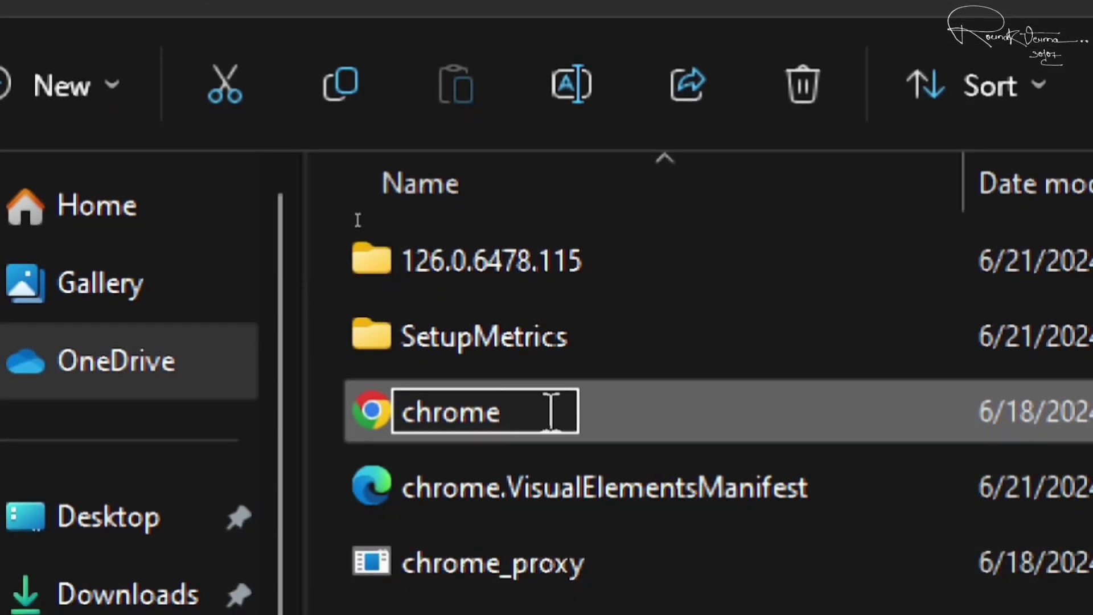
{"action": "type", "text": "1"}
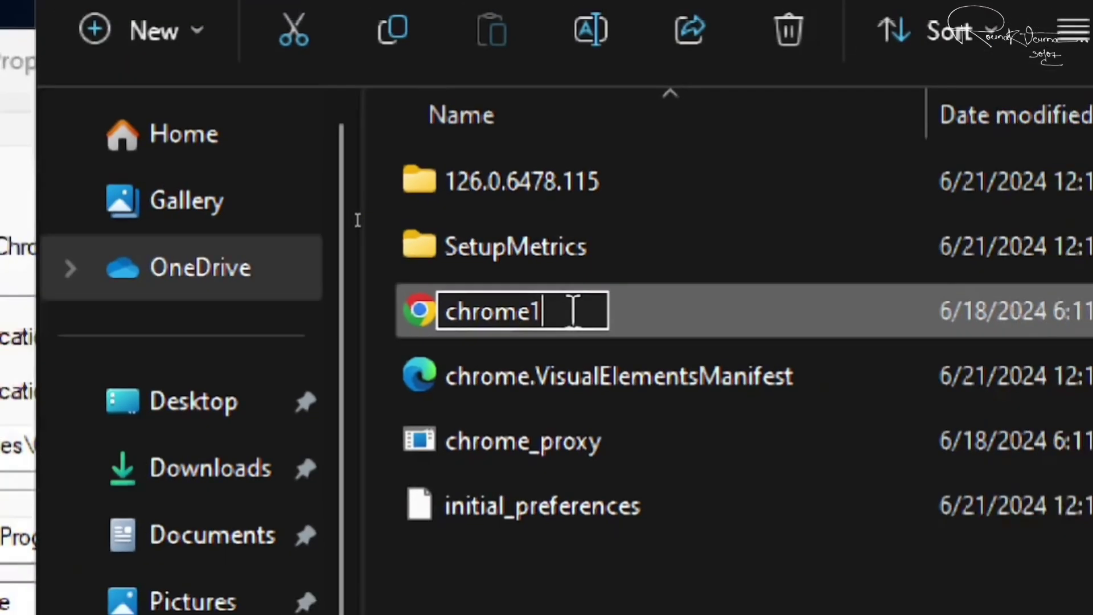
{"action": "key", "text": "Return"}
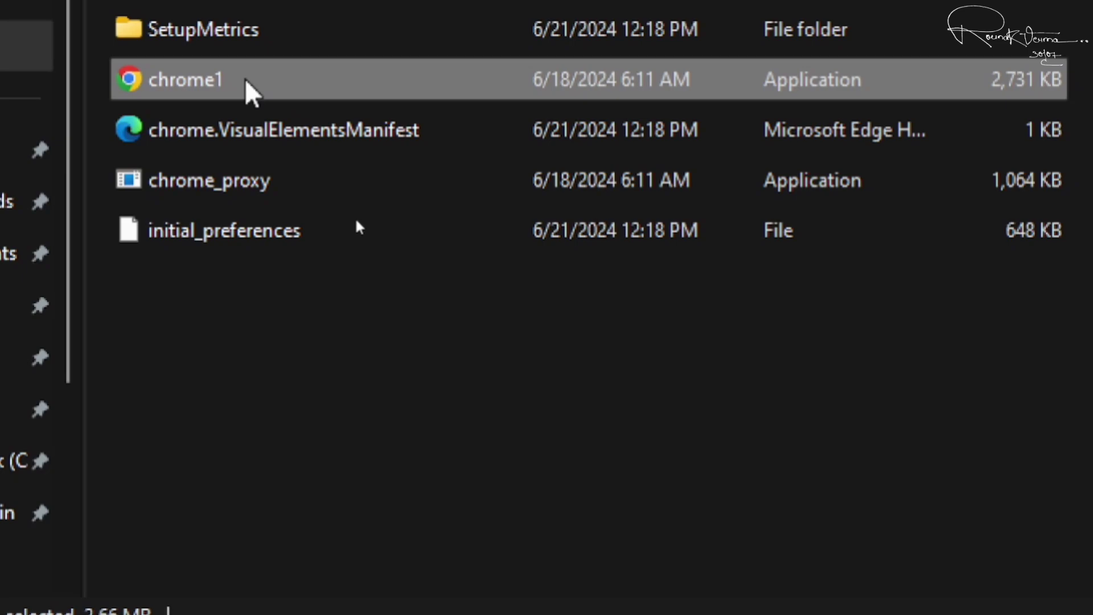
- Create a shortcut for the chrome1 application and accept placing it on the desktop
{"action": "right_click", "coordinate": [246, 81]}
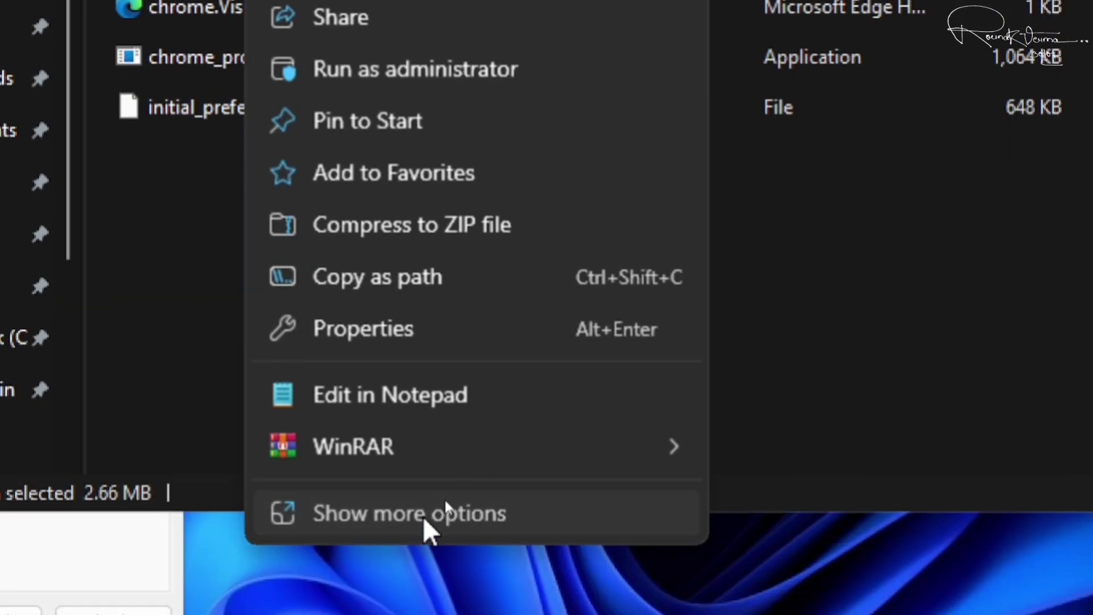
{"action": "left_click", "coordinate": [422, 515]}
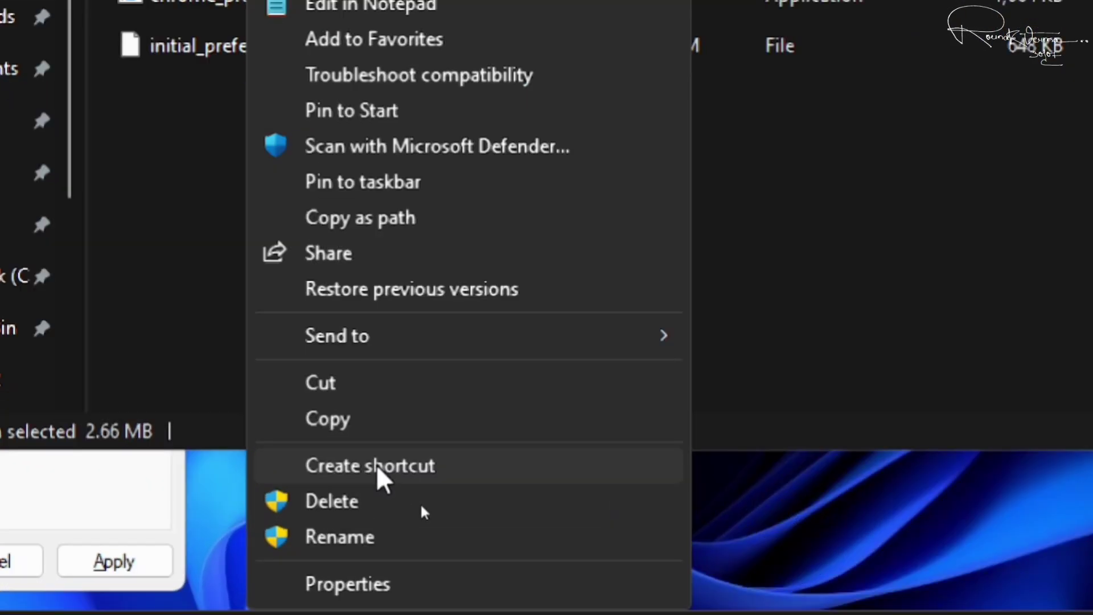
{"action": "left_click", "coordinate": [378, 472]}
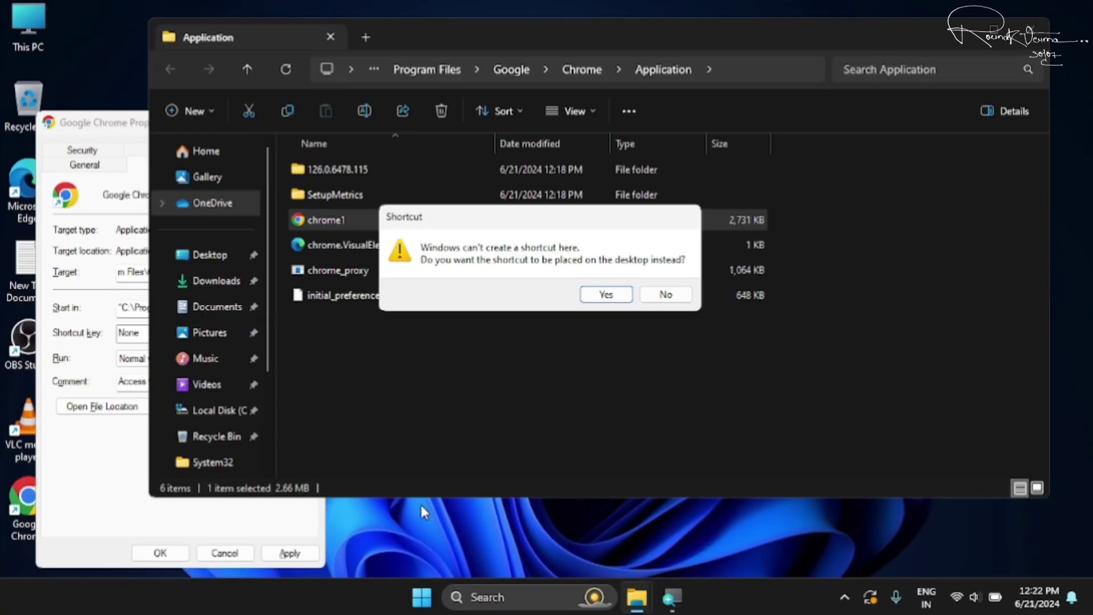
{"action": "left_click", "coordinate": [607, 295]}
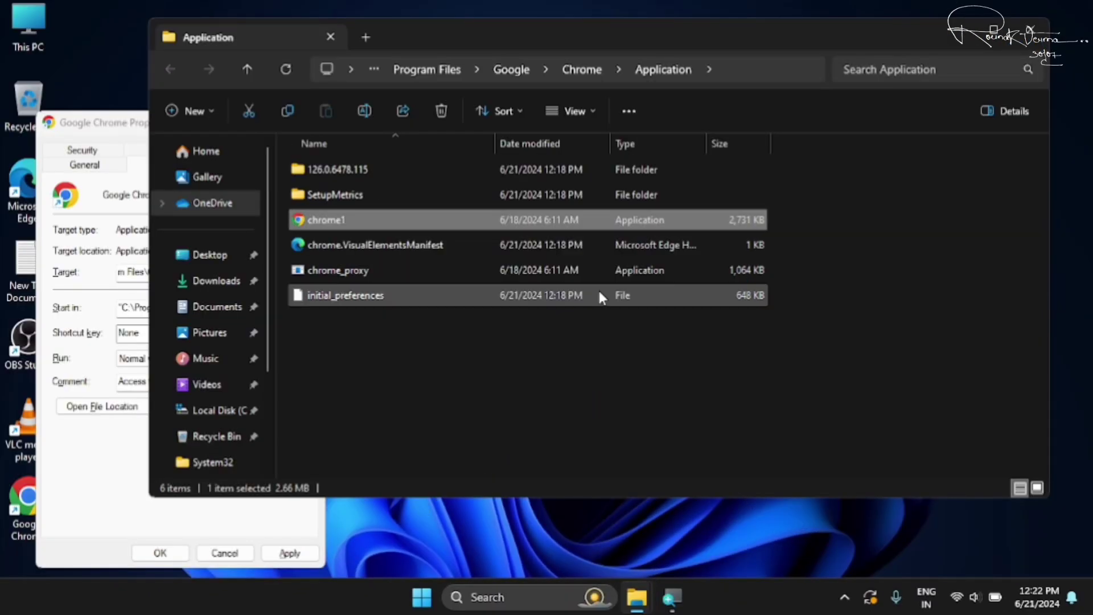
- Close the open folder and properties windows and delete the old Google Chrome shortcut from the desktop
{"action": "left_click", "coordinate": [1032, 26]}
{"action": "left_click", "coordinate": [314, 123]}
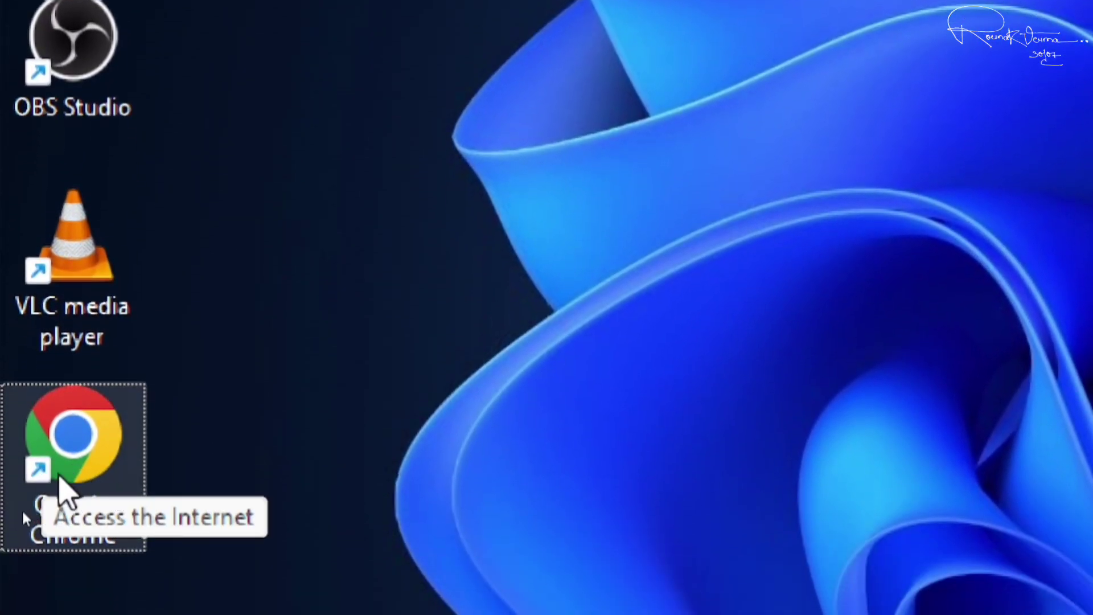
{"action": "right_click", "coordinate": [60, 481]}
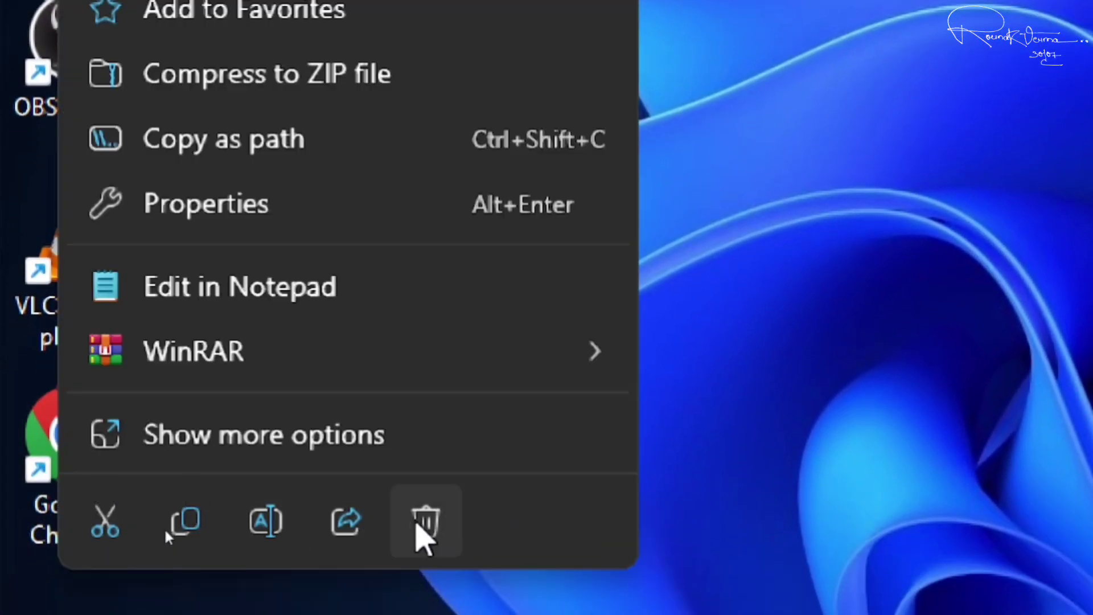
{"action": "left_click", "coordinate": [424, 523]}
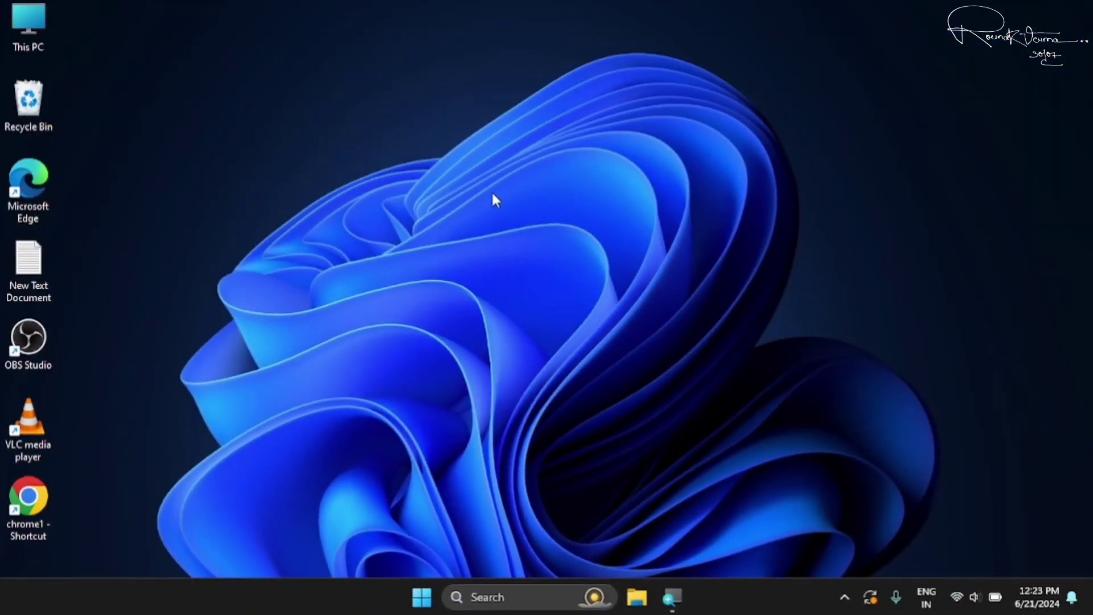
- Test the new chrome1 desktop shortcut by launching Chrome with it and closing the browser window
{"action": "right_click", "coordinate": [493, 197]}
{"action": "left_click", "coordinate": [542, 259]}
{"action": "double_click", "coordinate": [28, 501]}
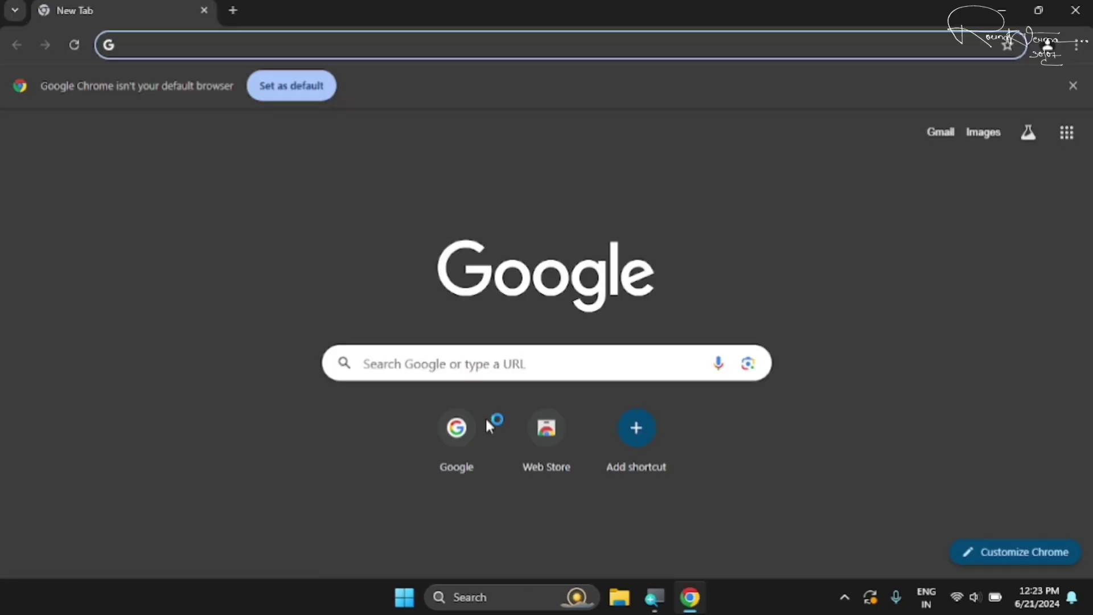
{"action": "left_click", "coordinate": [1075, 10]}
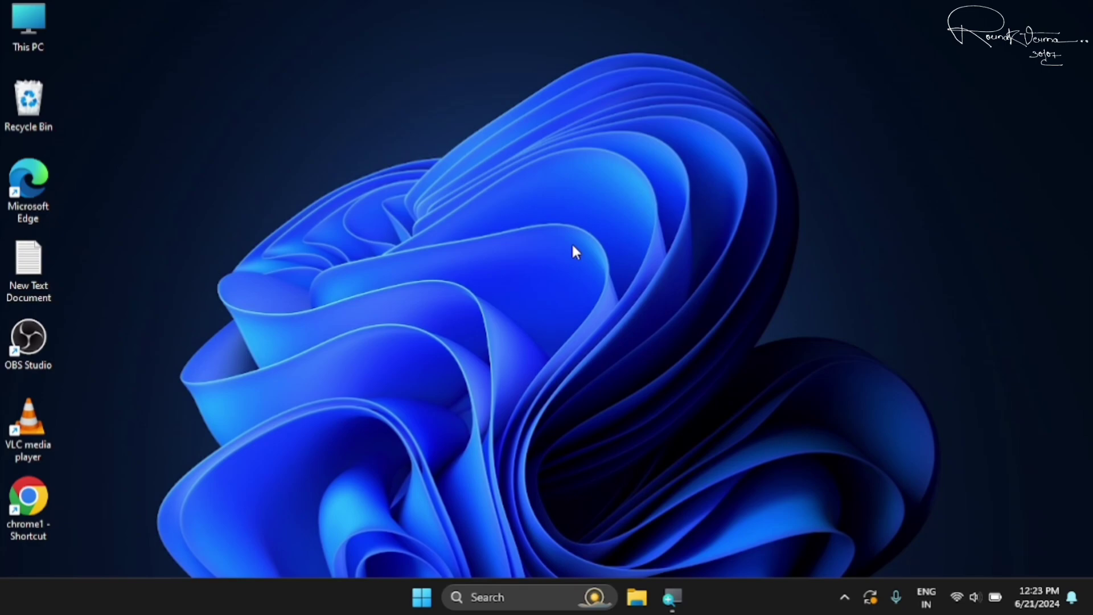
- Open the temporary files folder by running %temp%
{"action": "key", "text": "Tab"}
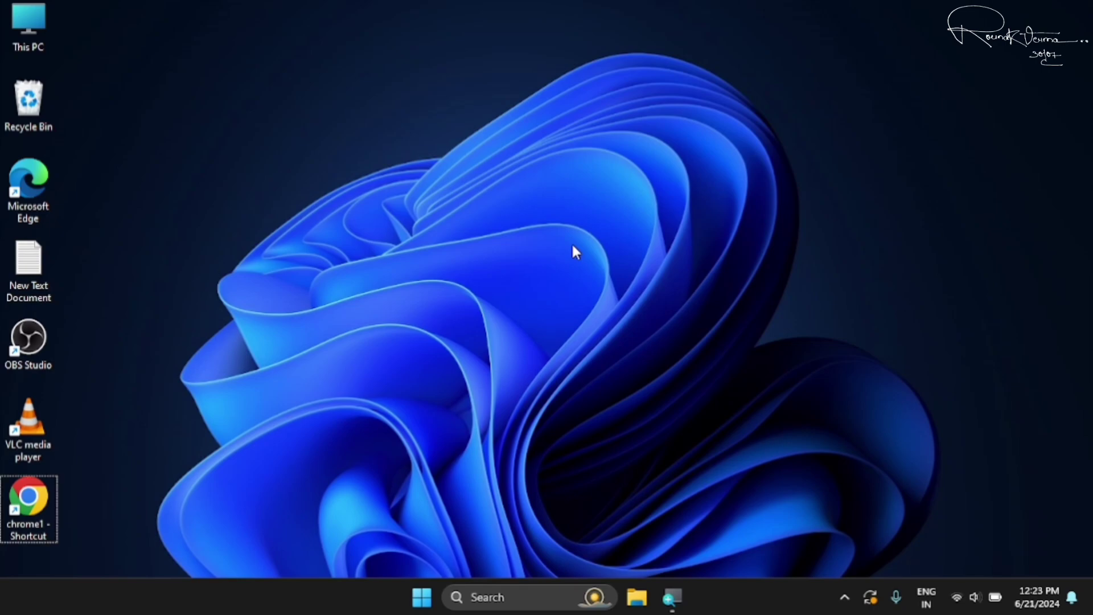
{"action": "key", "text": "super+r"}
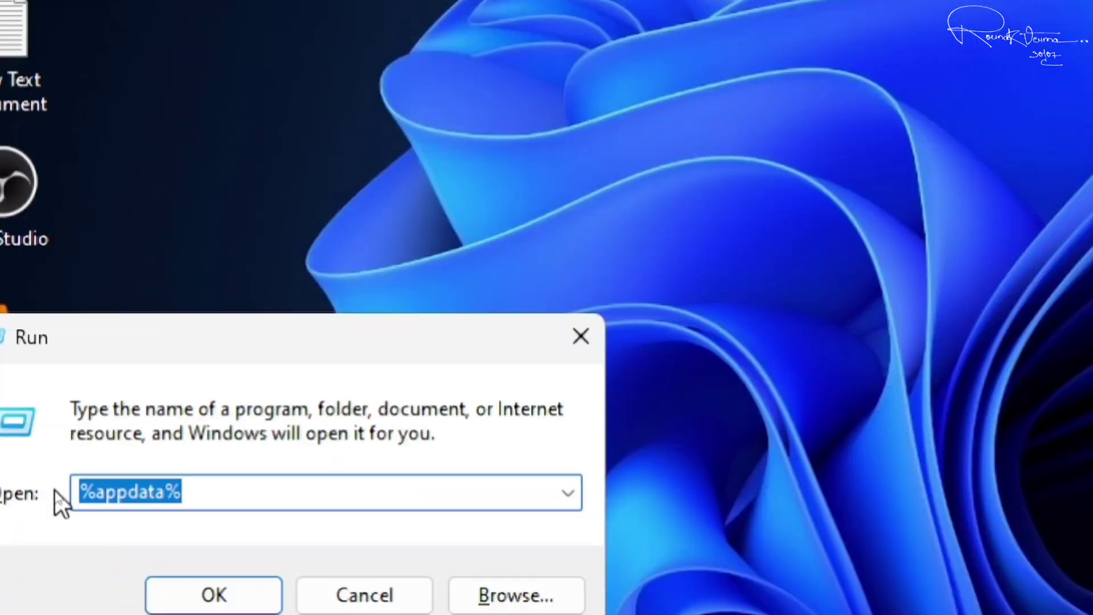
{"action": "key", "text": "BackSpace"}
{"action": "type", "text": "%temp"}
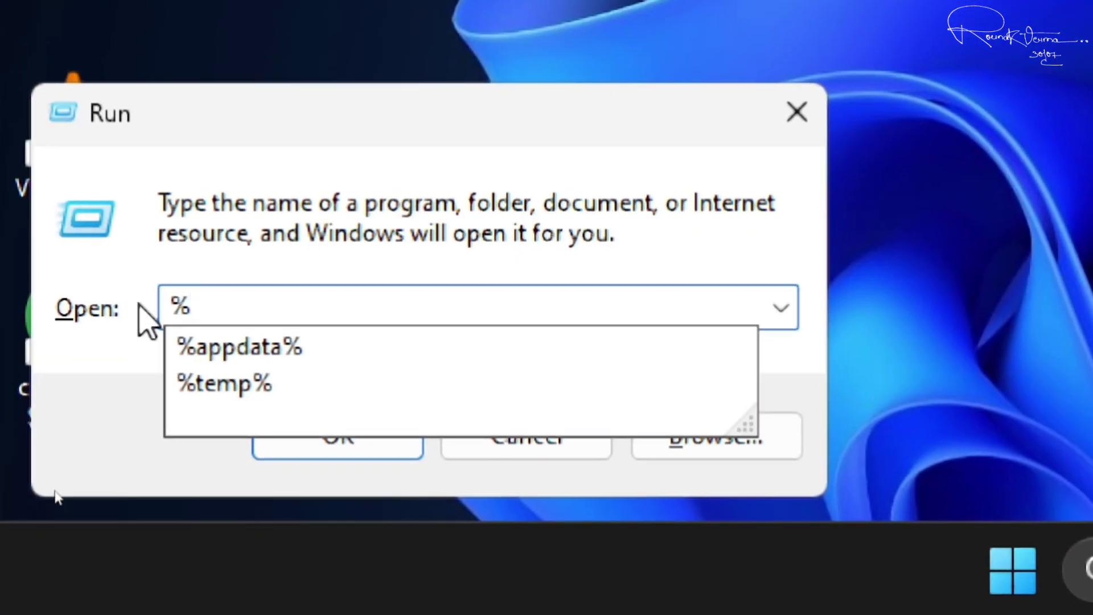
{"action": "type", "text": "%"}
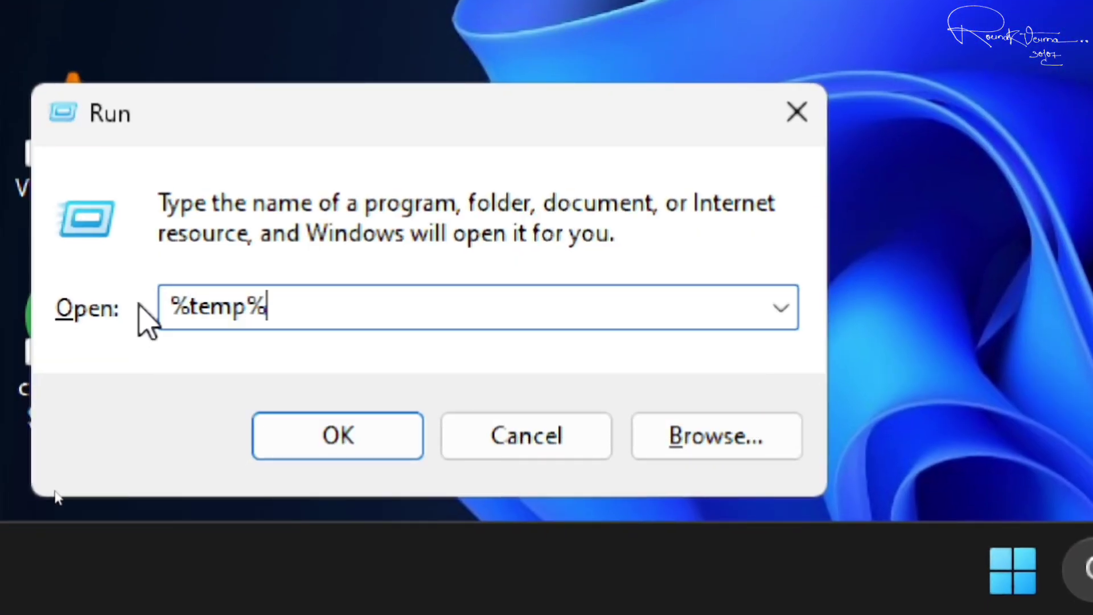
{"action": "key", "text": "Return"}
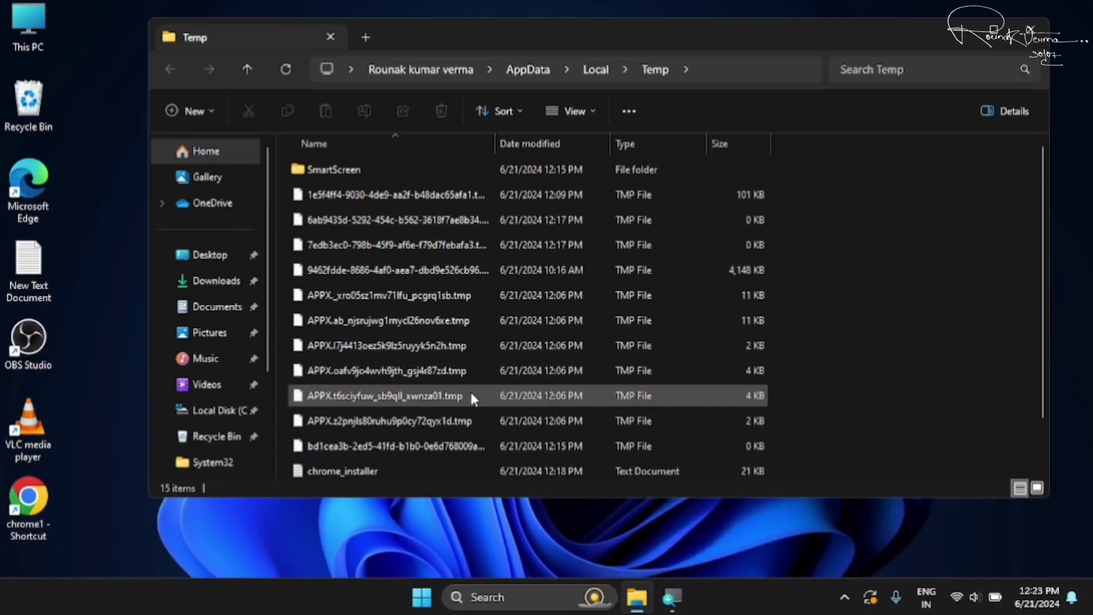
- Permanently delete all items in the Temp folder, retry the files in use, and cancel the rest before closing the folder
{"action": "key", "text": "ctrl+a"}
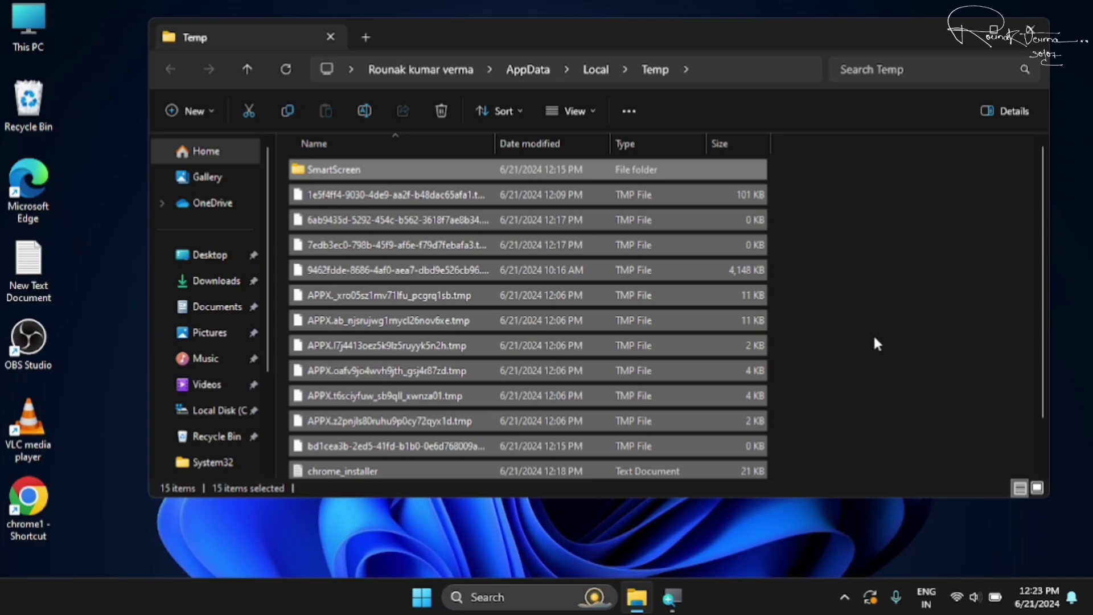
{"action": "key", "text": "shift+Delete"}
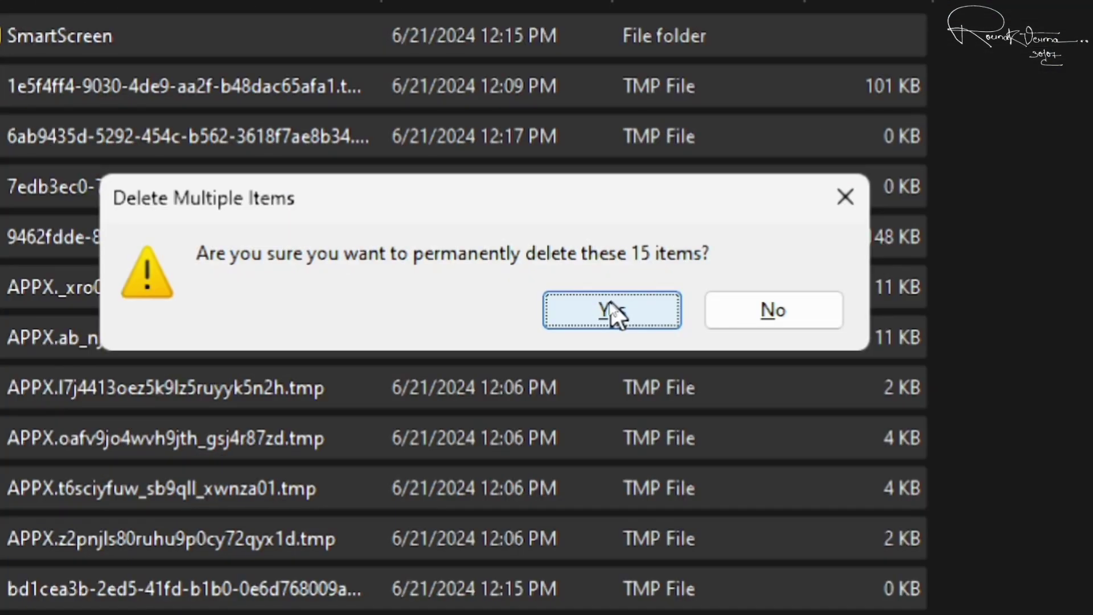
{"action": "left_click", "coordinate": [610, 307]}
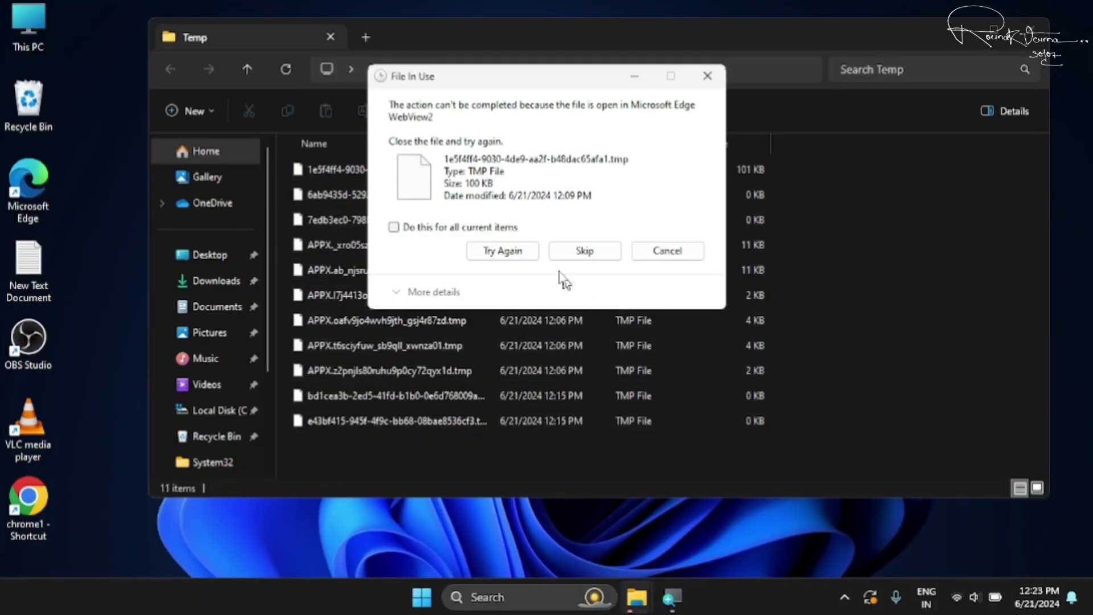
{"action": "left_click", "coordinate": [507, 251]}
{"action": "left_click", "coordinate": [501, 229]}
{"action": "left_click", "coordinate": [503, 250]}
{"action": "left_click", "coordinate": [667, 252]}
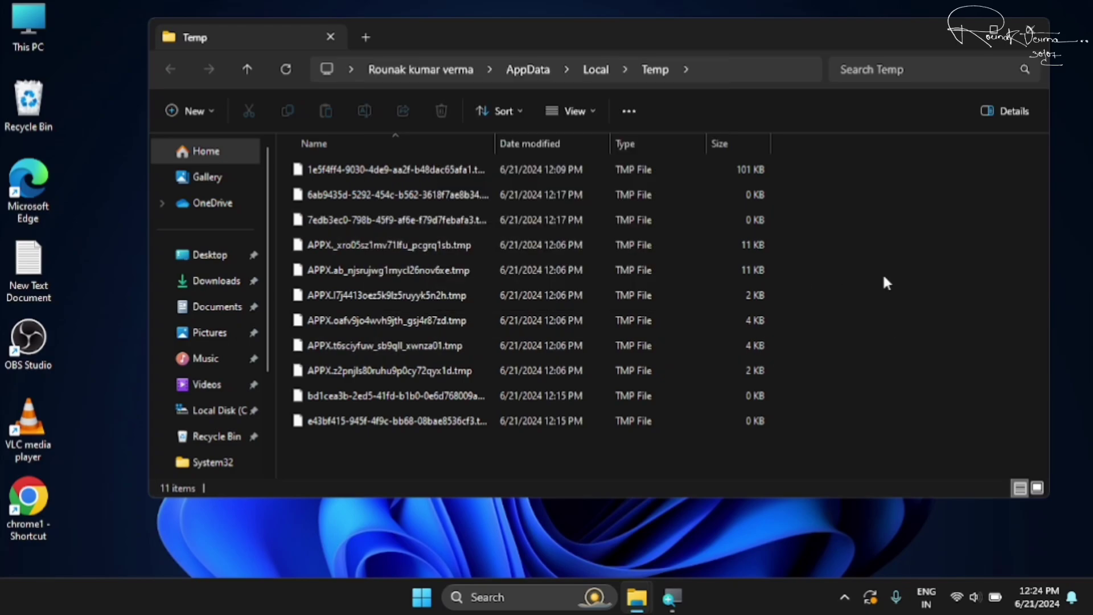
{"action": "left_click", "coordinate": [1031, 31]}
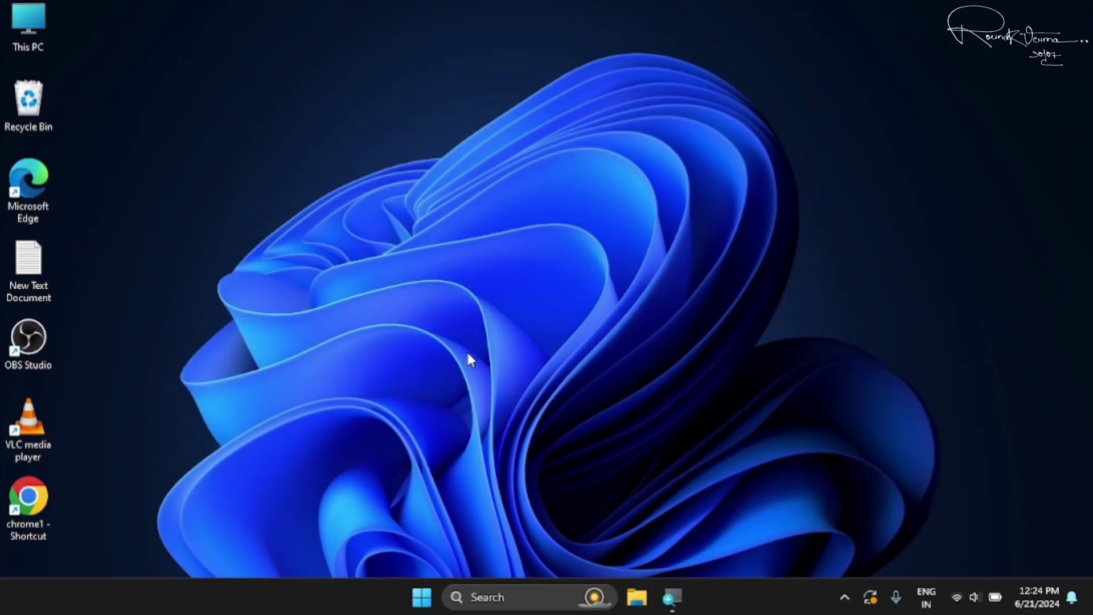
- Open the roaming application data folder by running %appdata%
{"action": "key", "text": "super+r"}
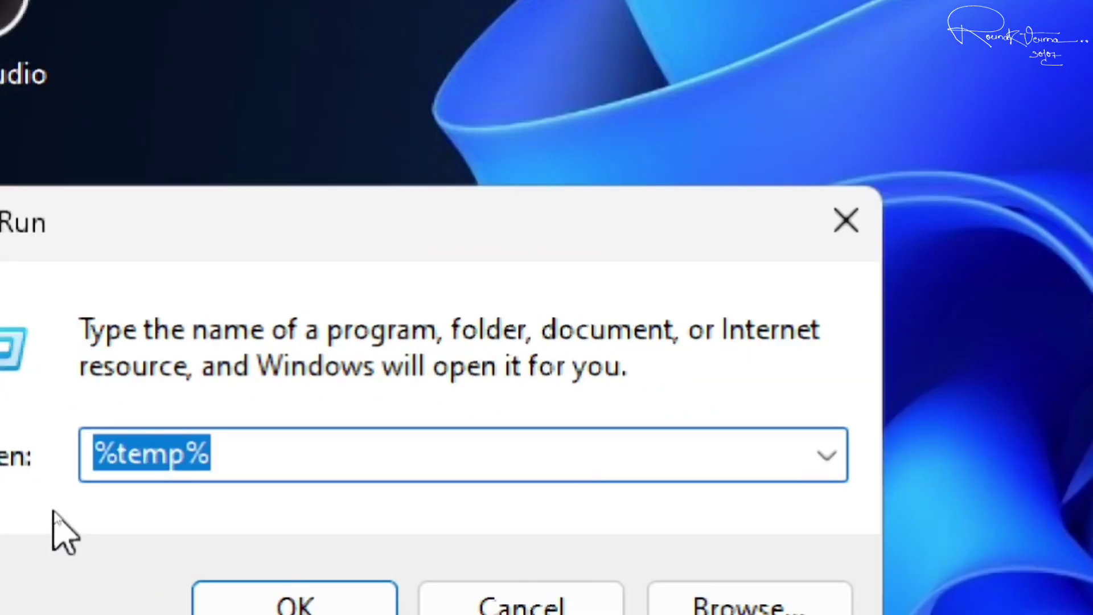
{"action": "key", "text": "BackSpace"}
{"action": "type", "text": "%"}
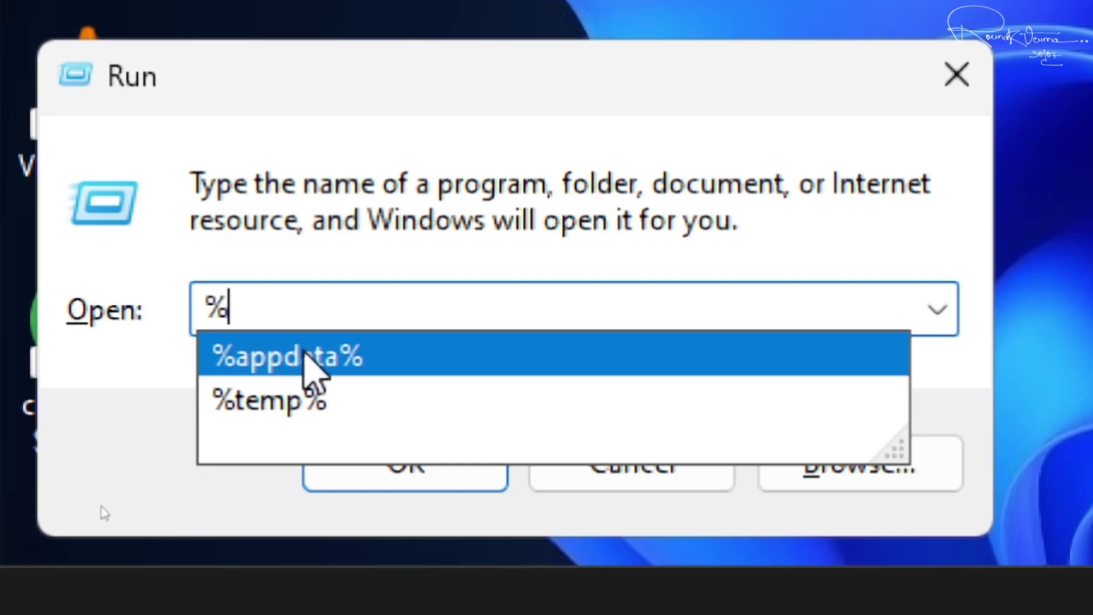
{"action": "left_click", "coordinate": [349, 367]}
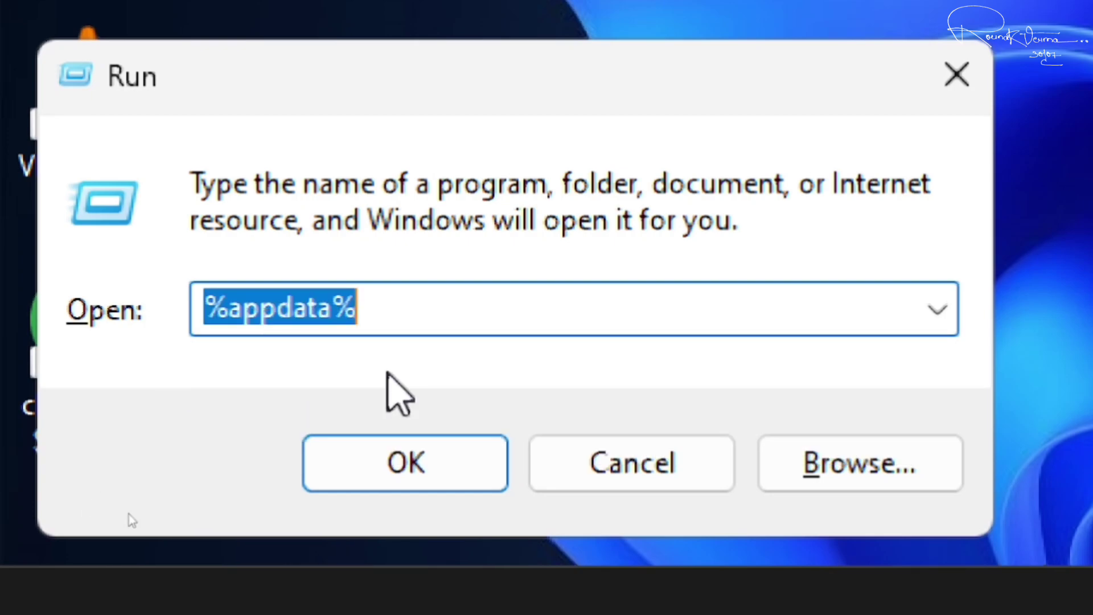
{"action": "left_click", "coordinate": [405, 461]}
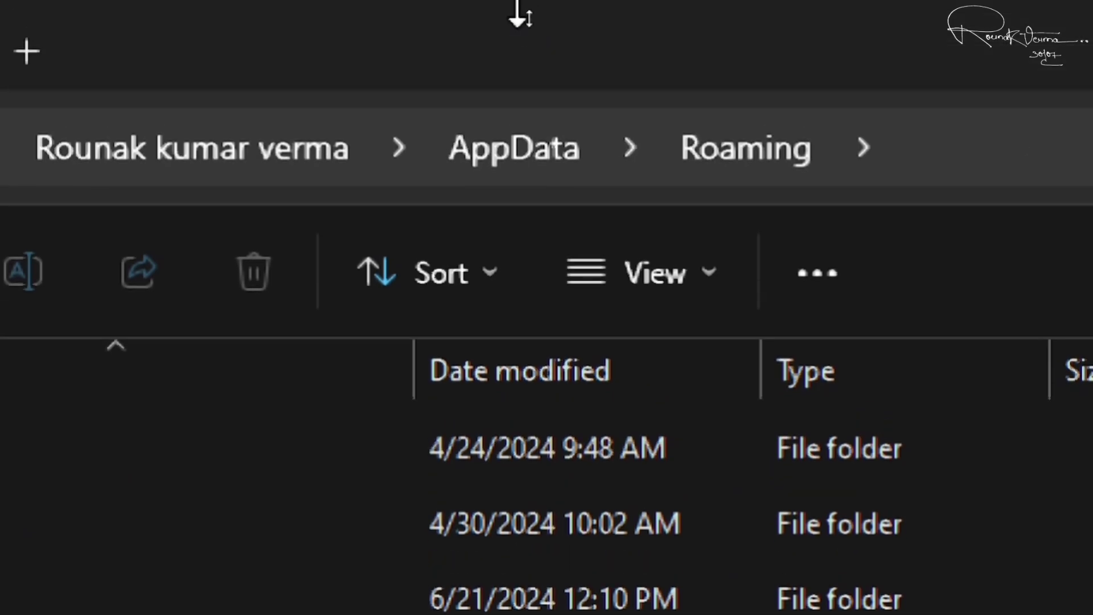
- Go up to the AppData folder and open the Google folder inside Local
{"action": "left_click", "coordinate": [514, 163]}
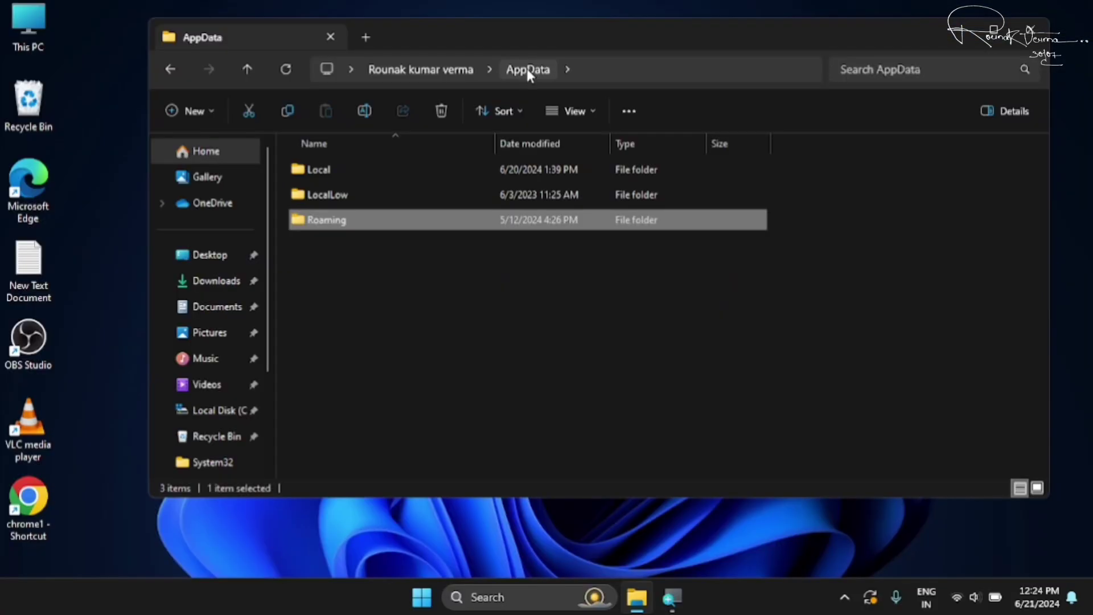
{"action": "left_click", "coordinate": [320, 170]}
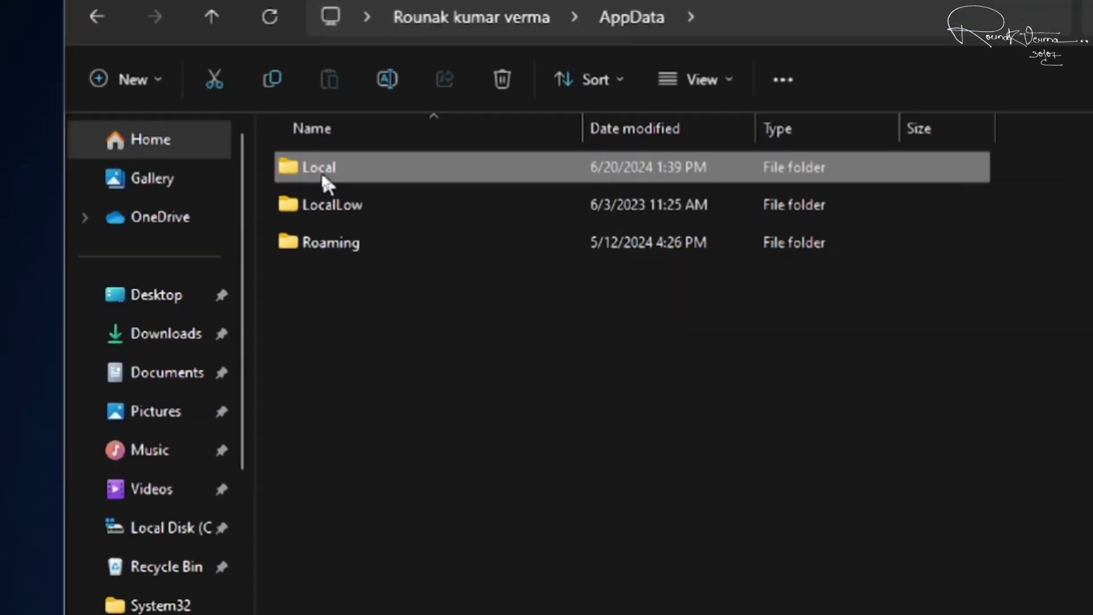
{"action": "double_click", "coordinate": [324, 171]}
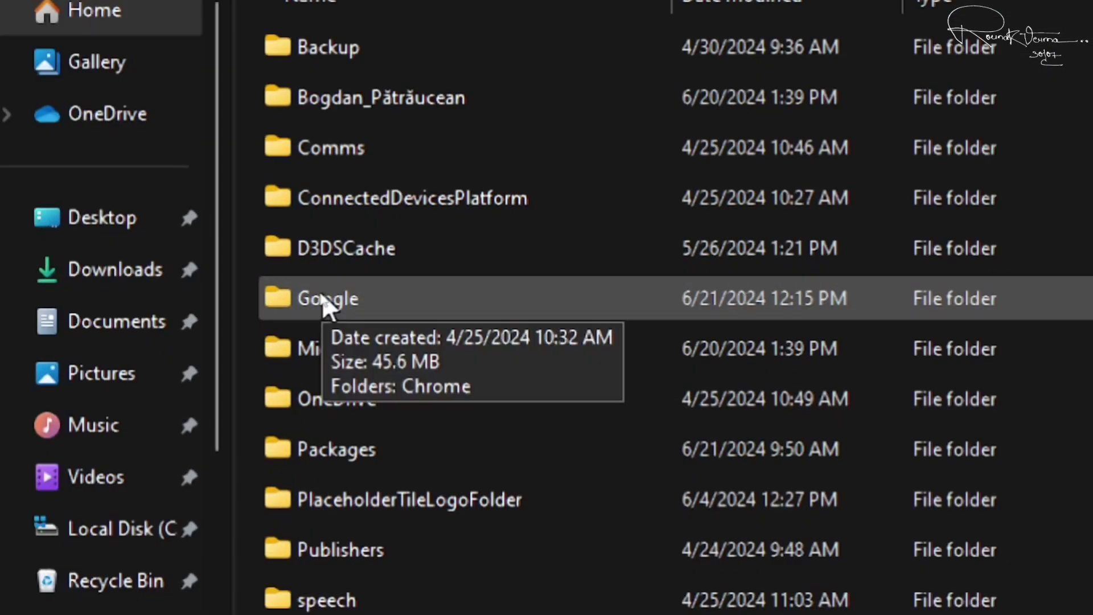
{"action": "double_click", "coordinate": [320, 295]}
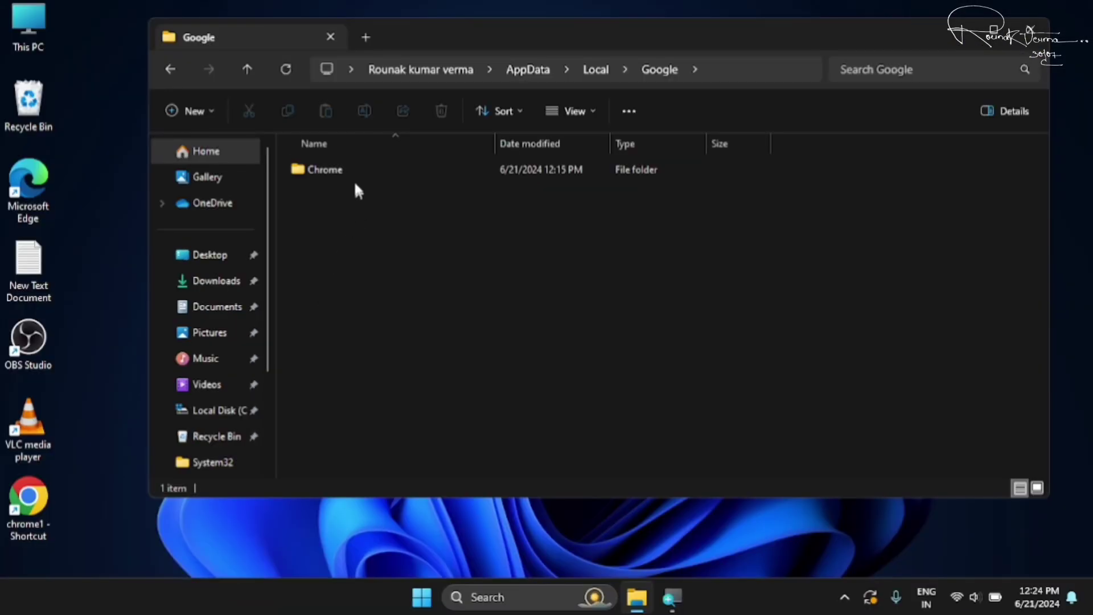
- Try to permanently delete the Chrome folder inside the Google folder, and close the folder window
{"action": "left_click", "coordinate": [361, 56]}
{"action": "left_click", "coordinate": [340, 174]}
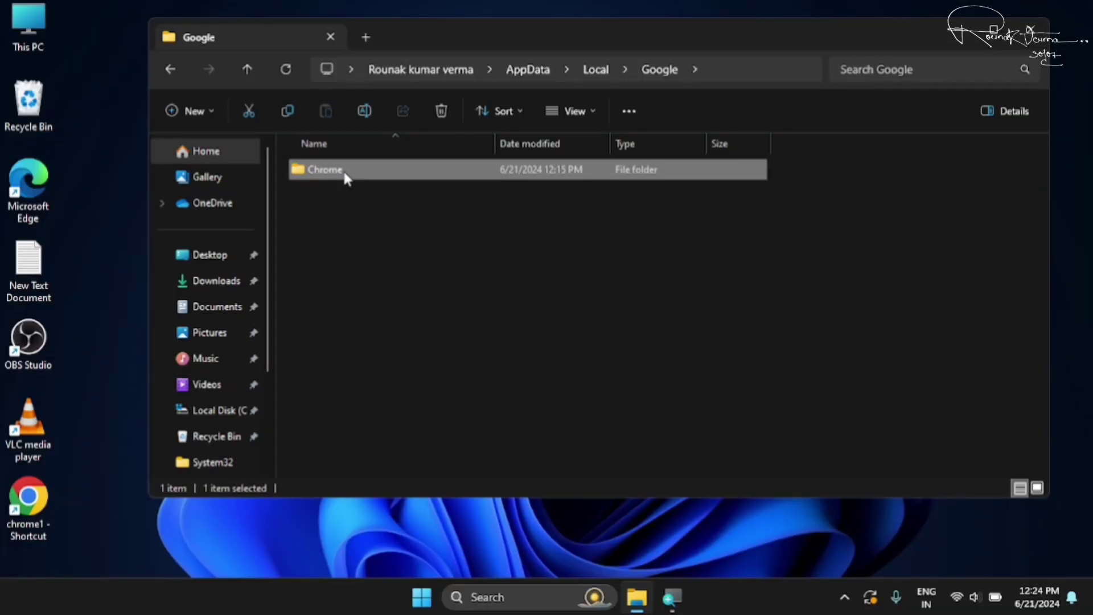
{"action": "key", "text": "shift+Delete"}
{"action": "key", "text": "Escape"}
{"action": "left_click", "coordinate": [1030, 34]}
- Open Control Panel and set its view to Category
{"action": "left_click", "coordinate": [420, 607]}
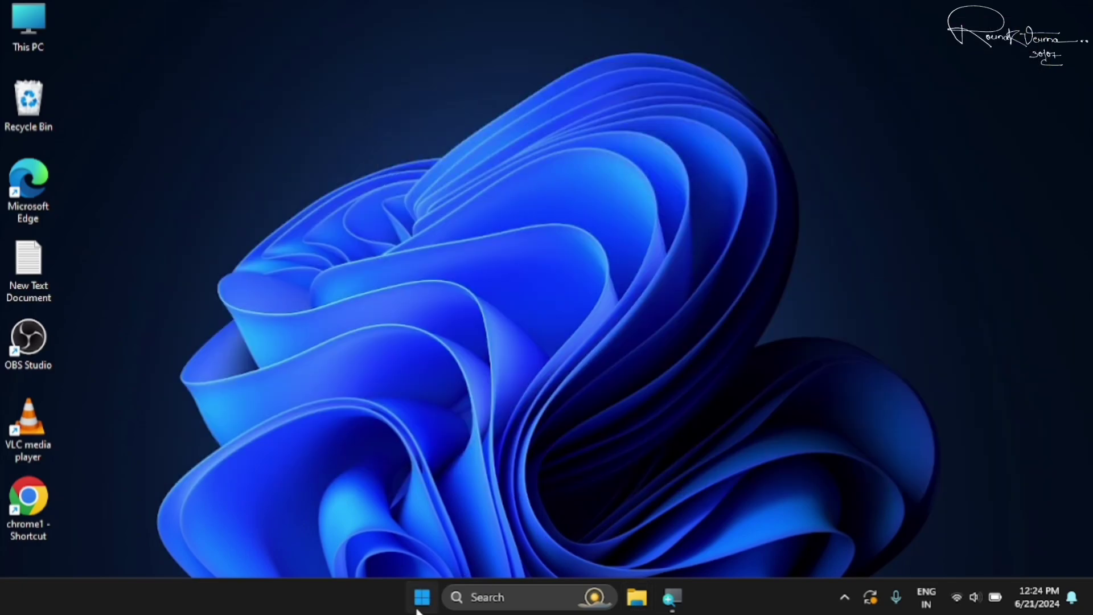
{"action": "type", "text": "contro"}
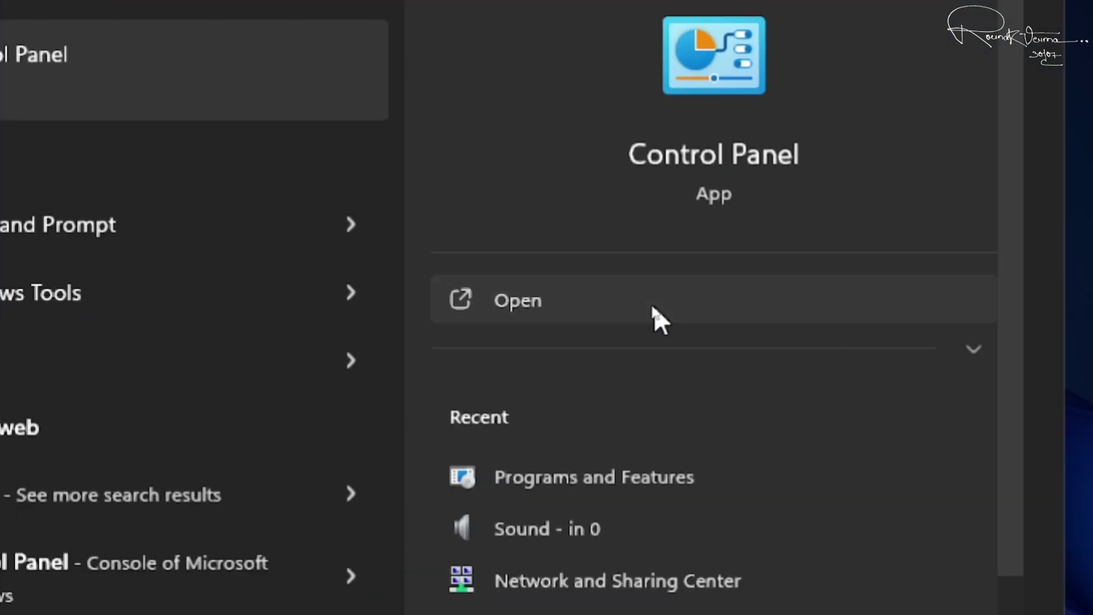
{"action": "left_click", "coordinate": [653, 308]}
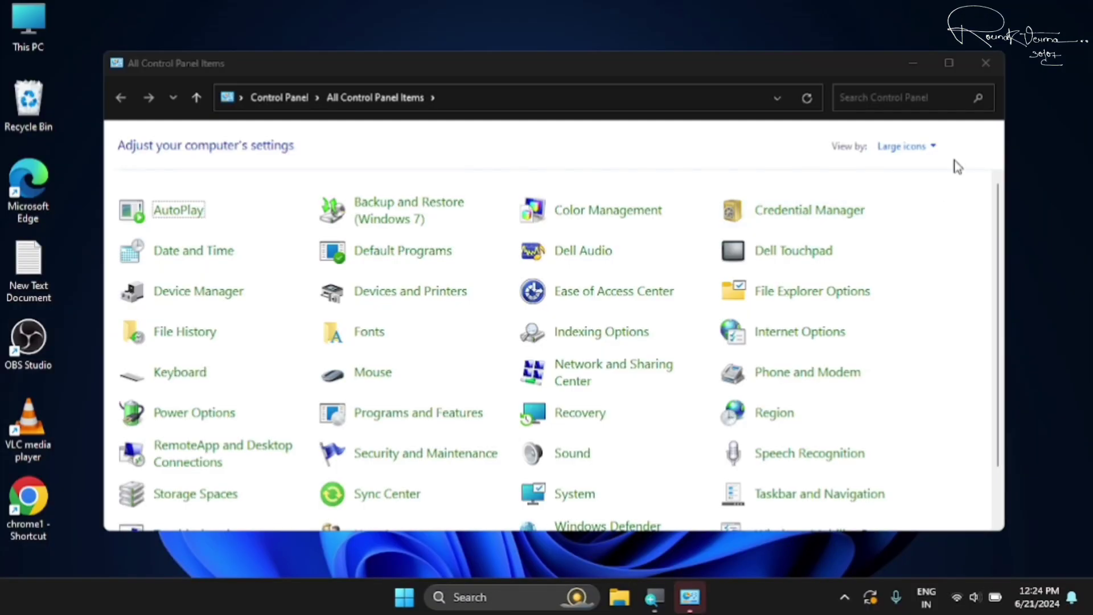
{"action": "left_click", "coordinate": [922, 147]}
{"action": "left_click", "coordinate": [914, 168]}
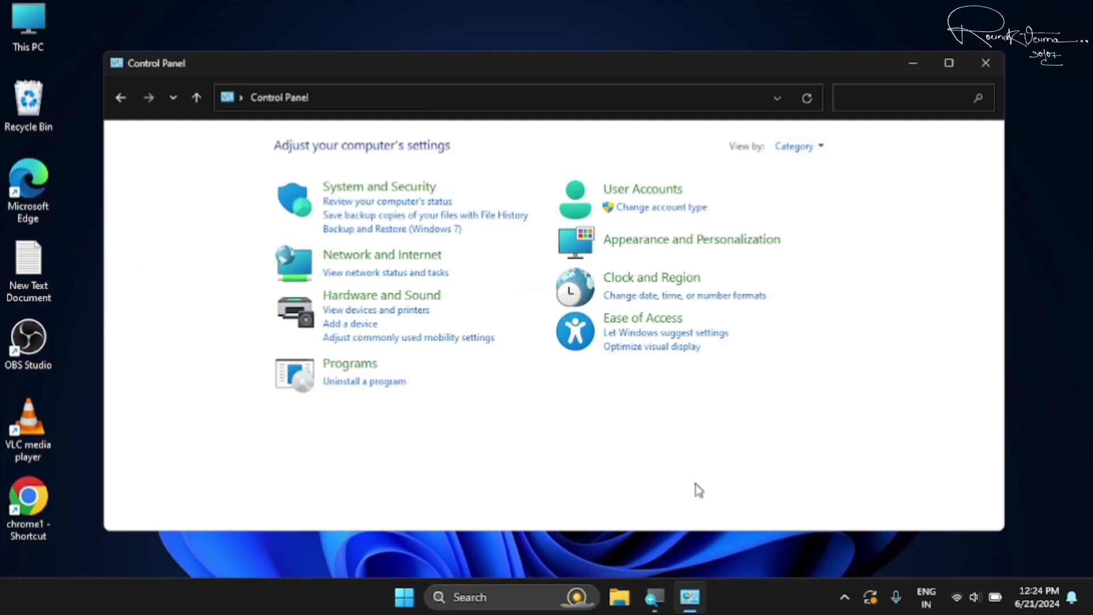
- Switch the Control Panel view to Large icons and open Programs and Features
{"action": "left_click", "coordinate": [812, 152]}
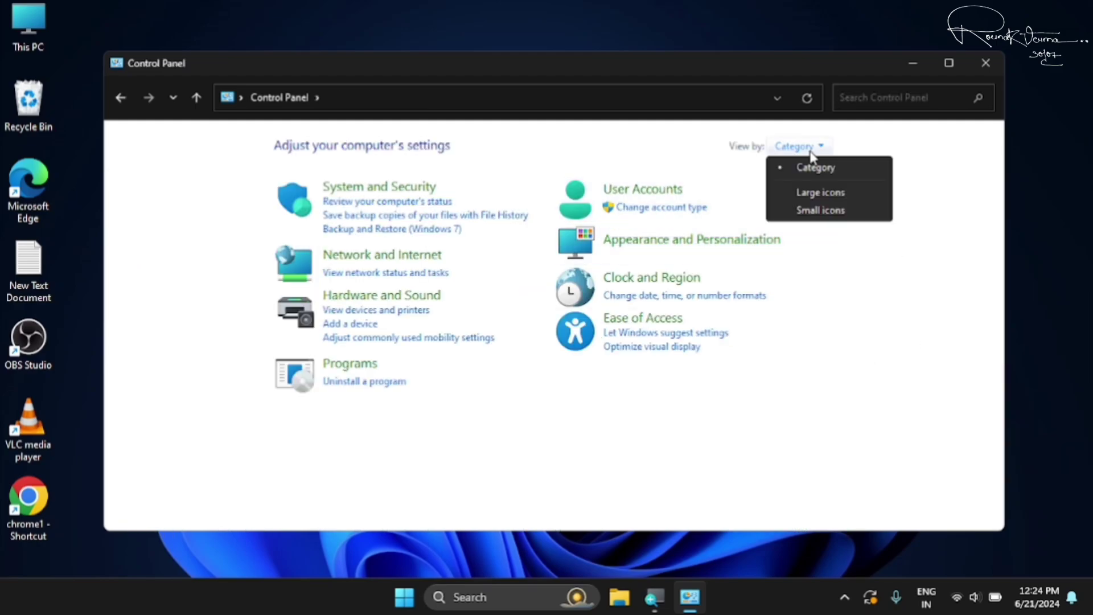
{"action": "left_click", "coordinate": [804, 192]}
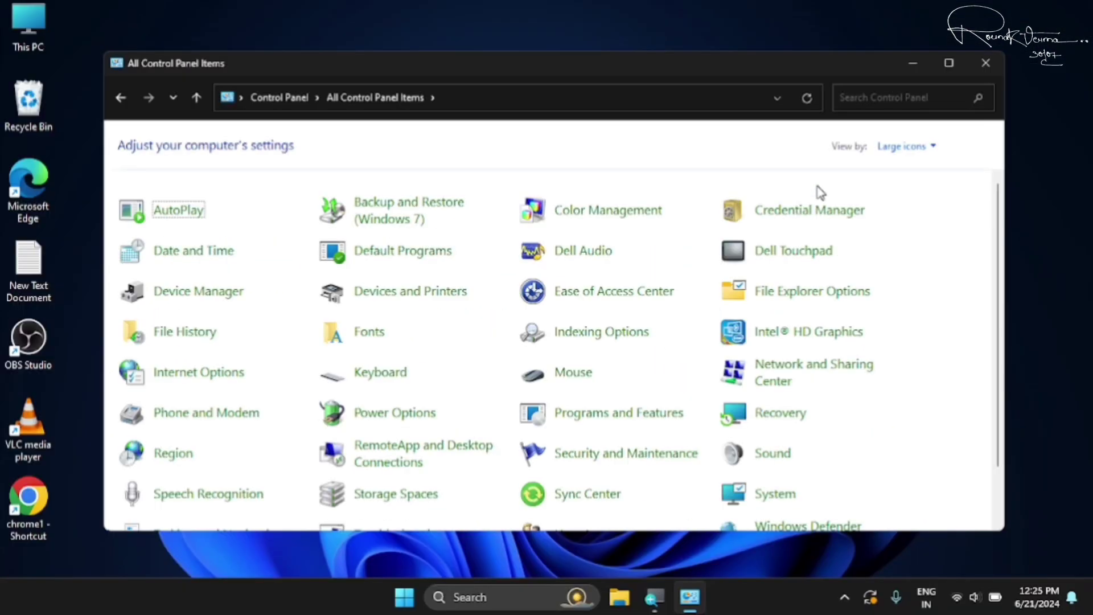
{"action": "left_click", "coordinate": [605, 416]}
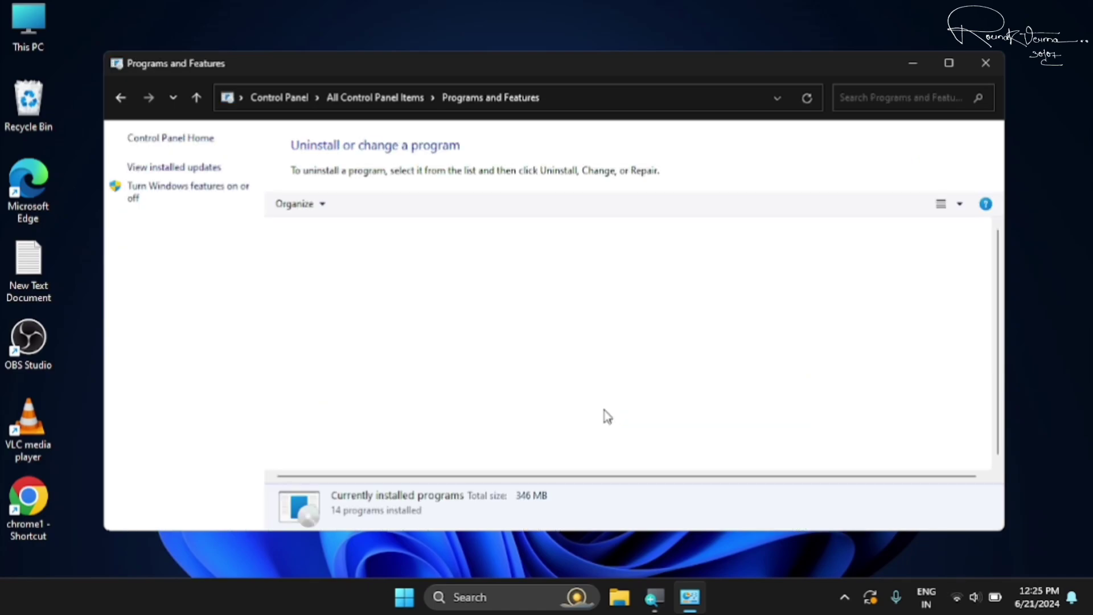
- Uninstall Google Chrome from the installed programs list and close the Programs and Features window
{"action": "left_click", "coordinate": [311, 263]}
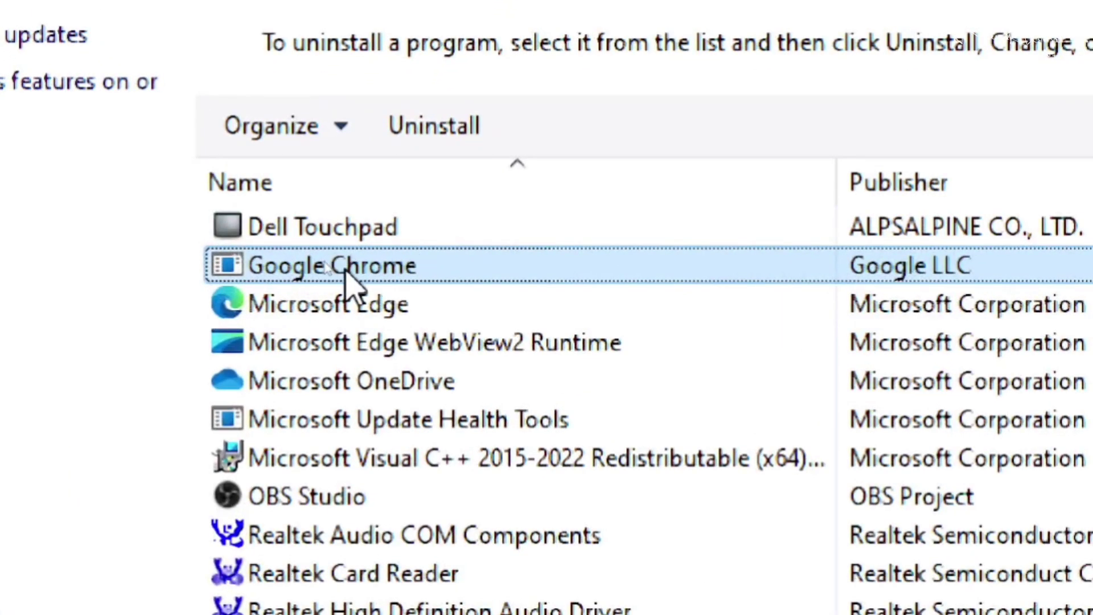
{"action": "left_click", "coordinate": [460, 126]}
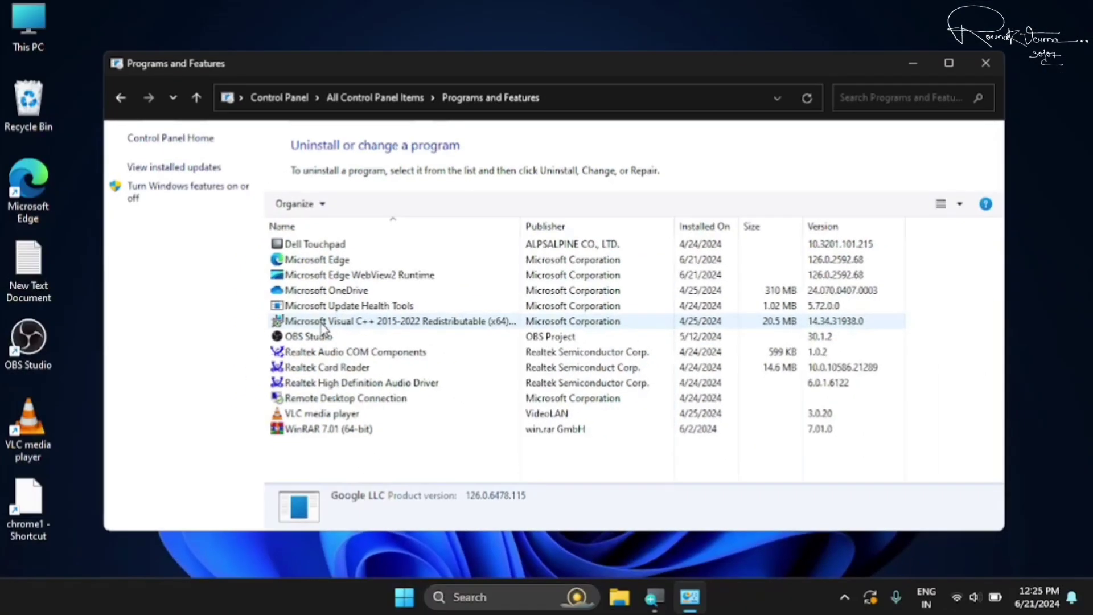
{"action": "left_click", "coordinate": [985, 64]}
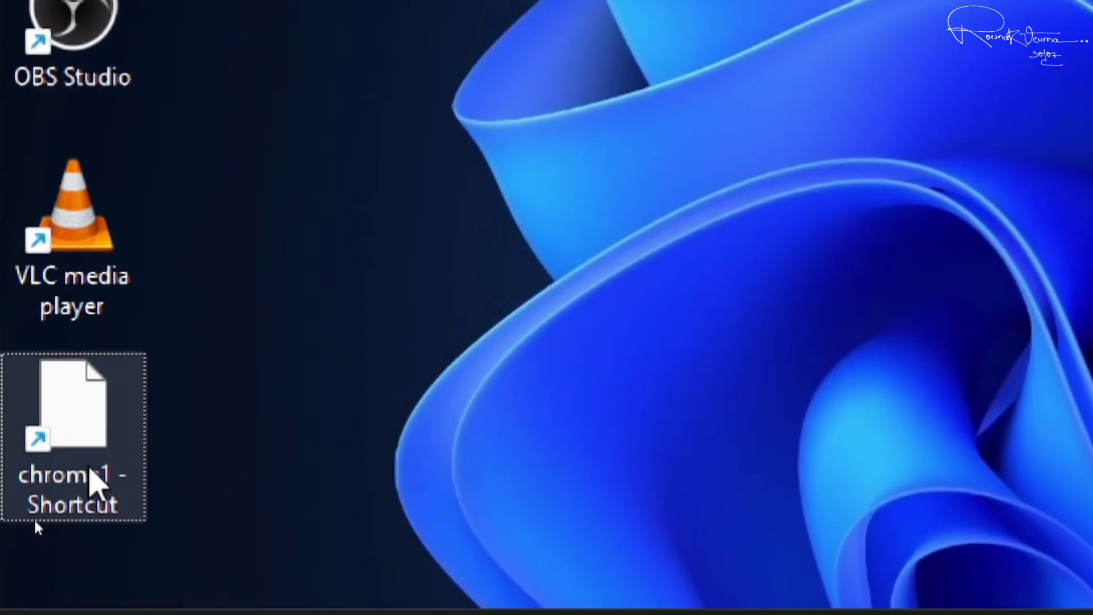
- Delete the leftover chrome1 - Shortcut from the desktop and refresh the desktop
{"action": "key", "text": "Delete"}
{"action": "key", "text": "Return"}
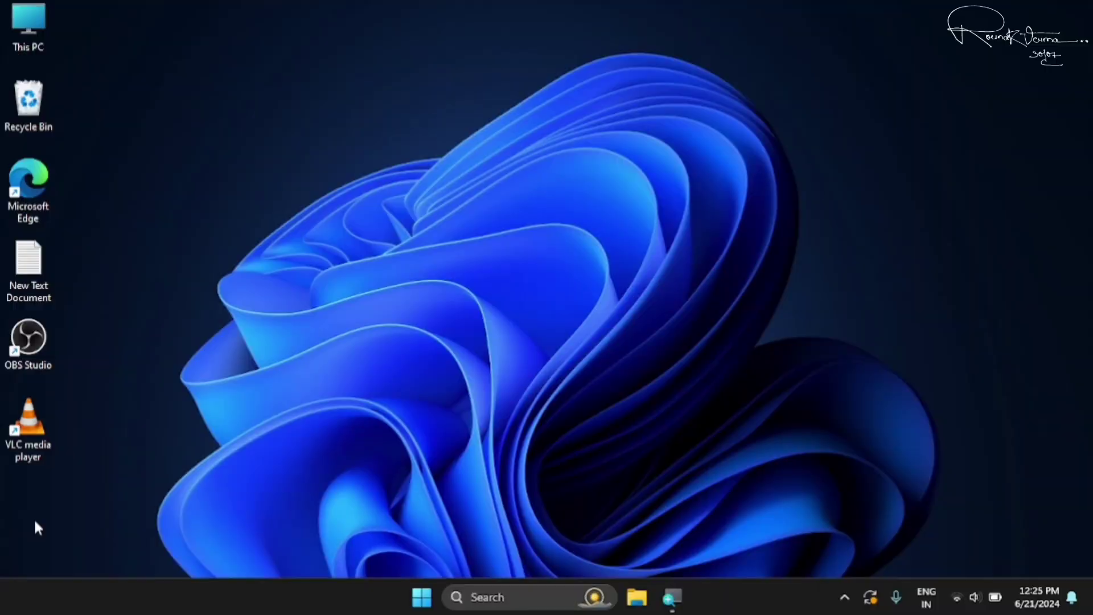
{"action": "right_click", "coordinate": [496, 92]}
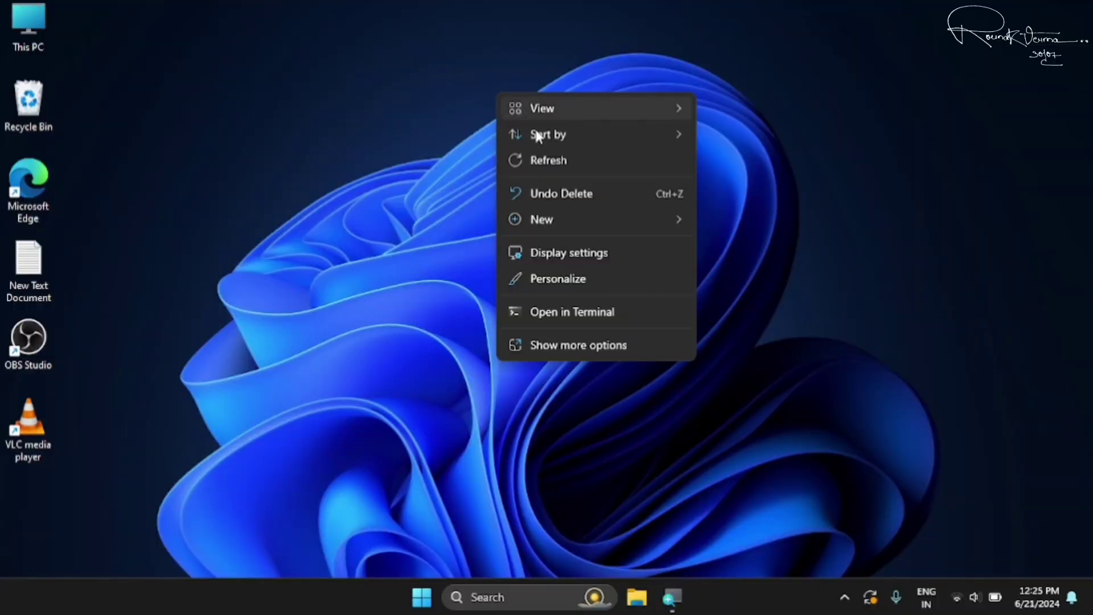
{"action": "left_click", "coordinate": [550, 157]}
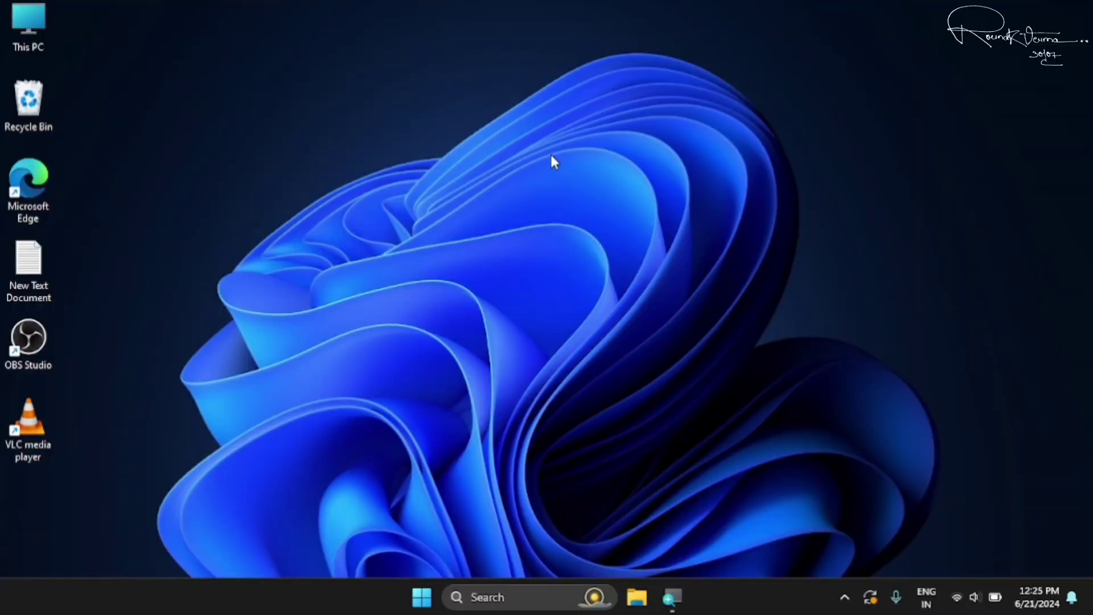
- Search Windows for "inernet explorer" and dismiss the search results
{"action": "left_click", "coordinate": [422, 595]}
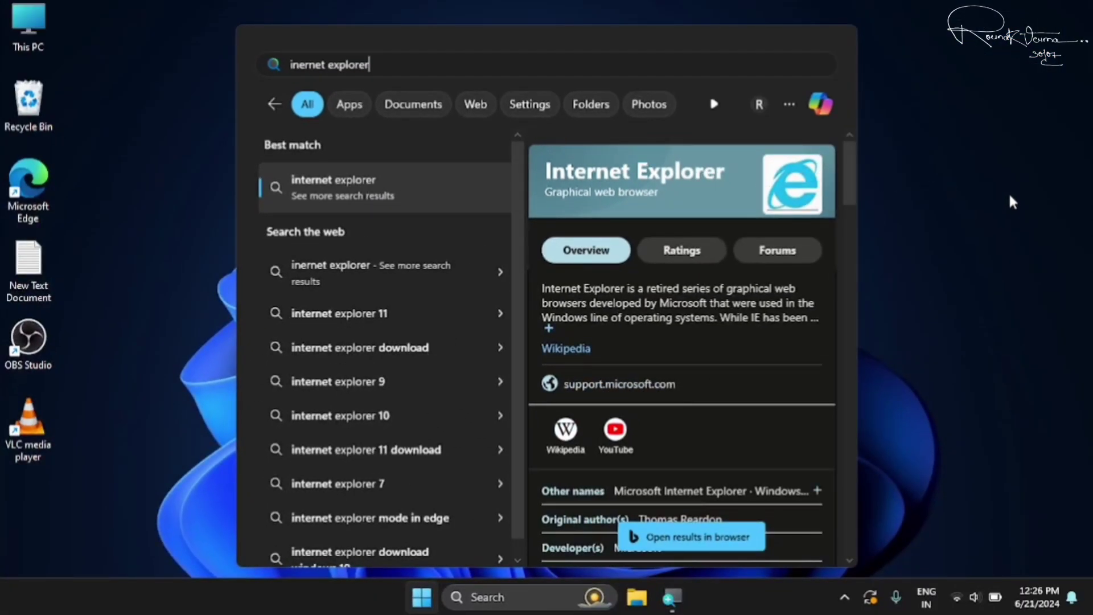
{"action": "left_click", "coordinate": [947, 194]}
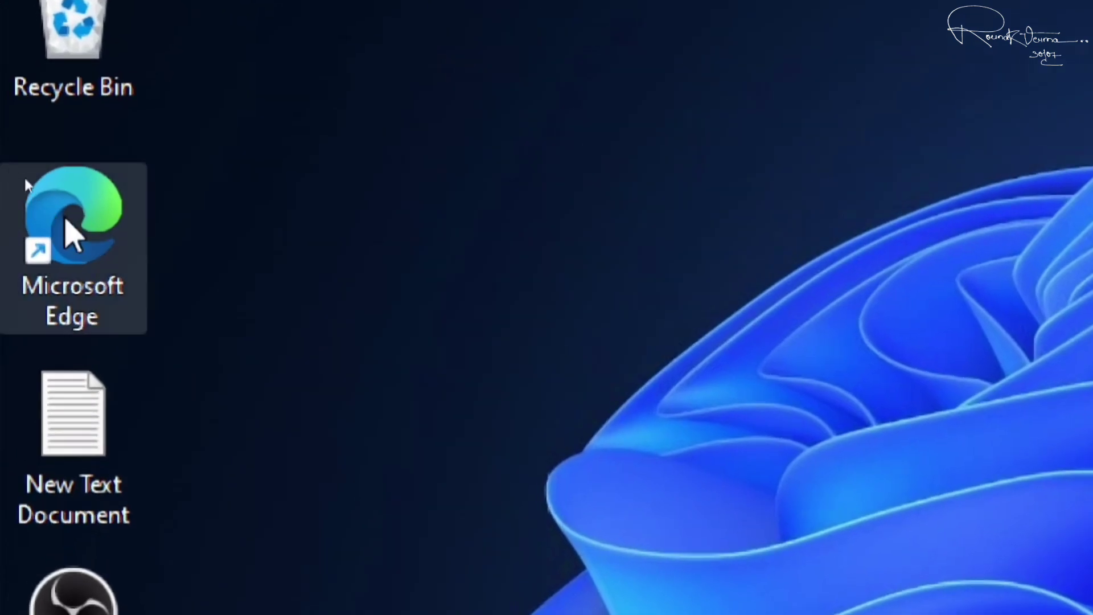
- Open Microsoft Edge, dismiss the feed personalization prompt, and go to google.com
{"action": "double_click", "coordinate": [109, 267]}
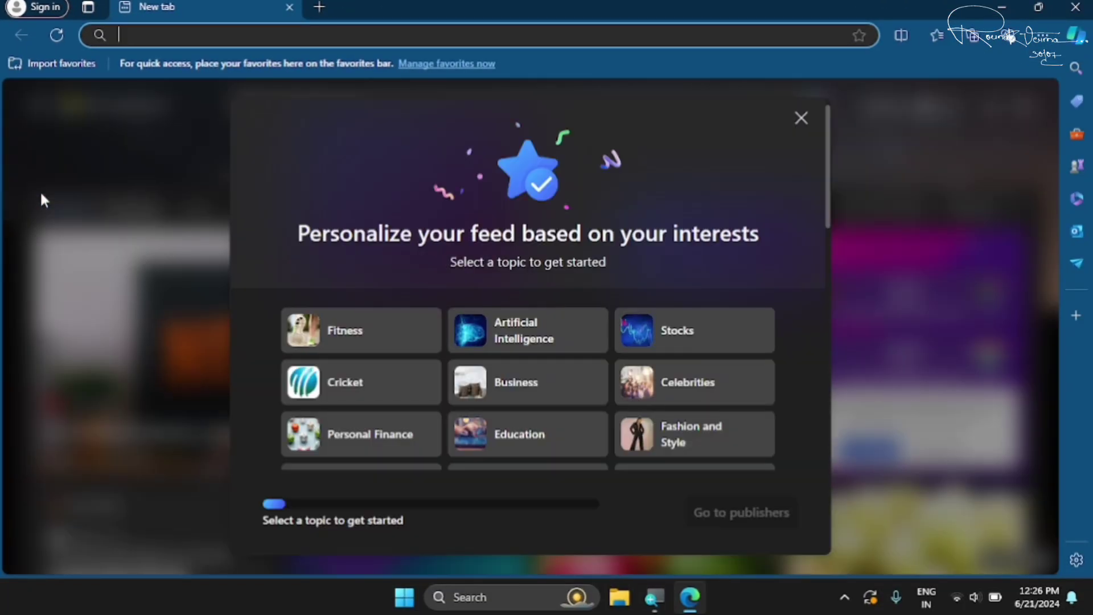
{"action": "left_click", "coordinate": [801, 118]}
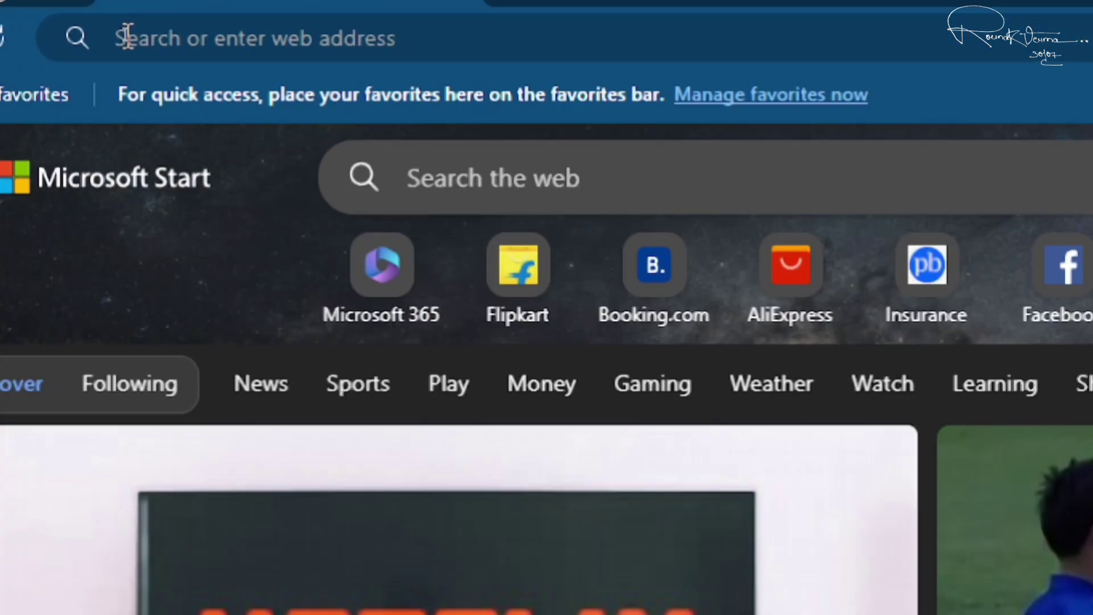
{"action": "left_click", "coordinate": [124, 35]}
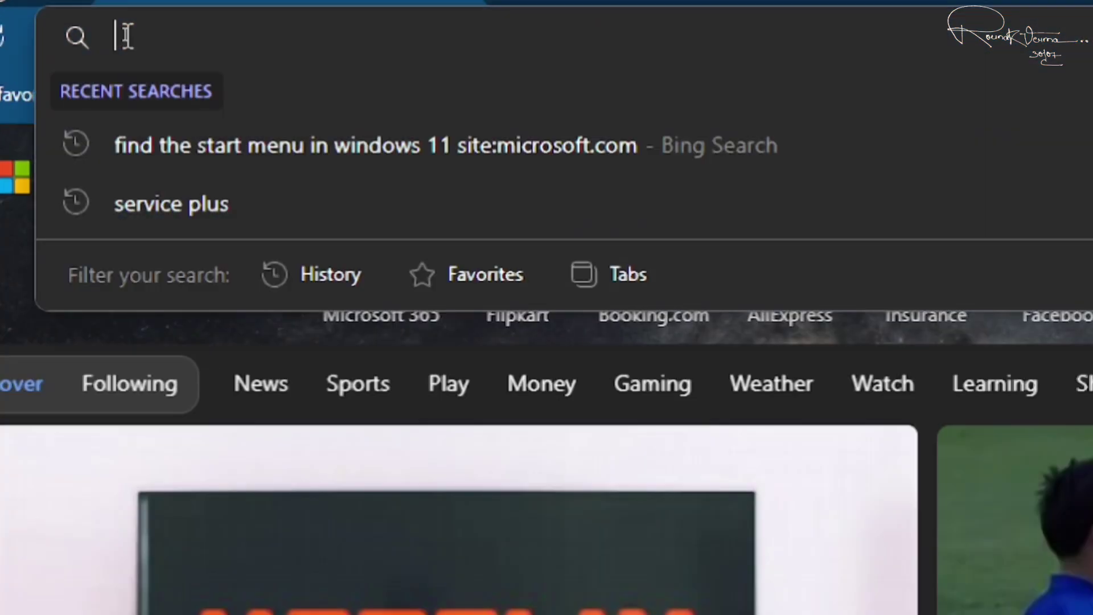
{"action": "type", "text": "google.com"}
{"action": "key", "text": "Return"}
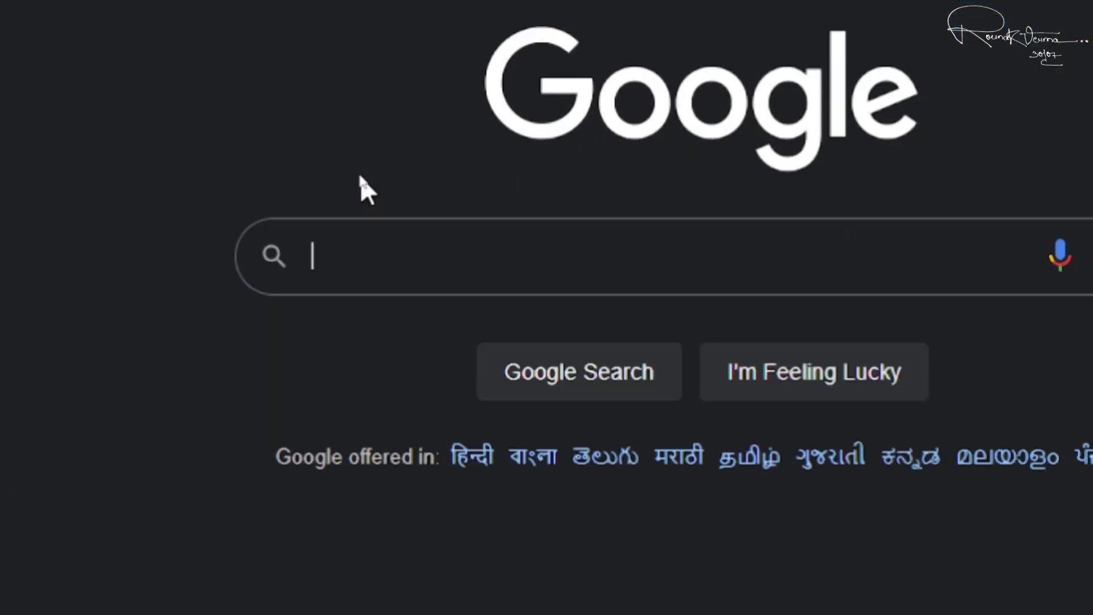
- Search Google for "chrome download" and open the official Google Chrome download page
{"action": "type", "text": "chrome fo"}
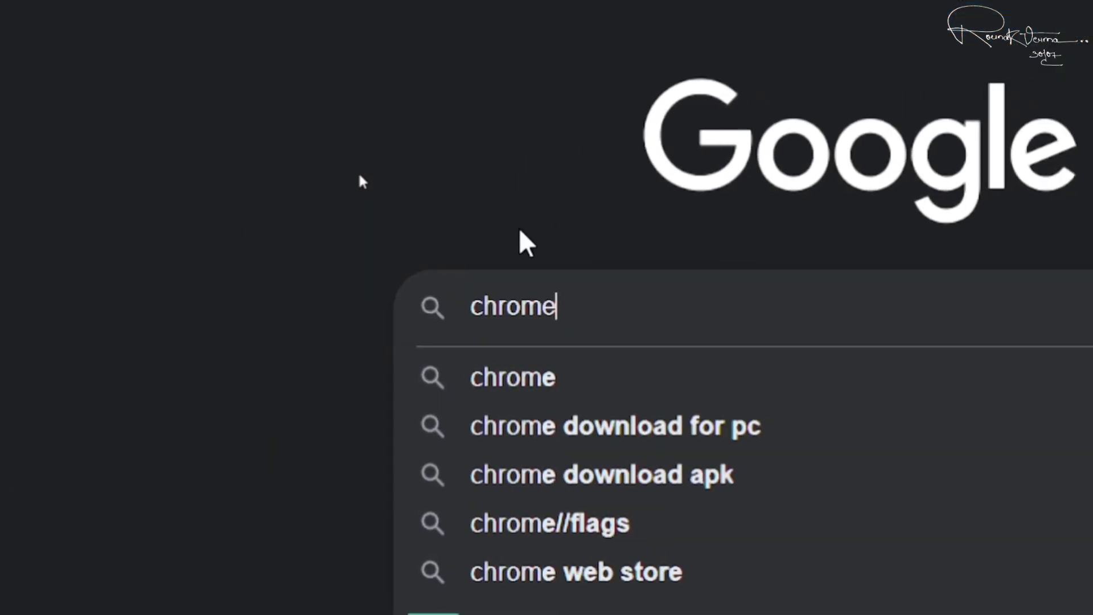
{"action": "key", "text": "BackSpace"}
{"action": "key", "text": "BackSpace"}
{"action": "type", "text": "download"}
{"action": "key", "text": "Return"}
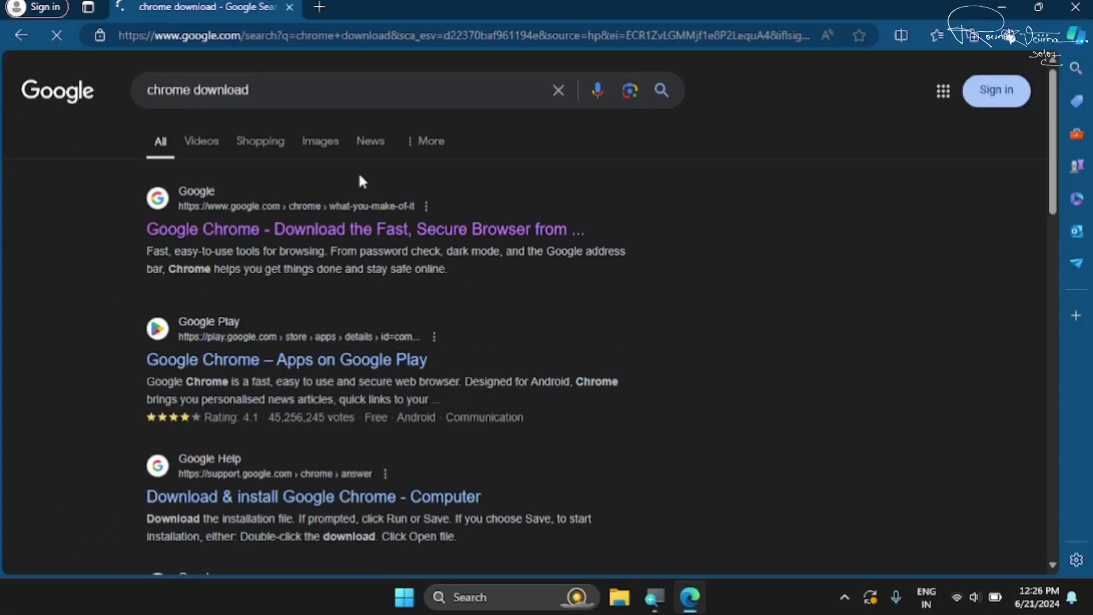
{"action": "left_click", "coordinate": [286, 231]}
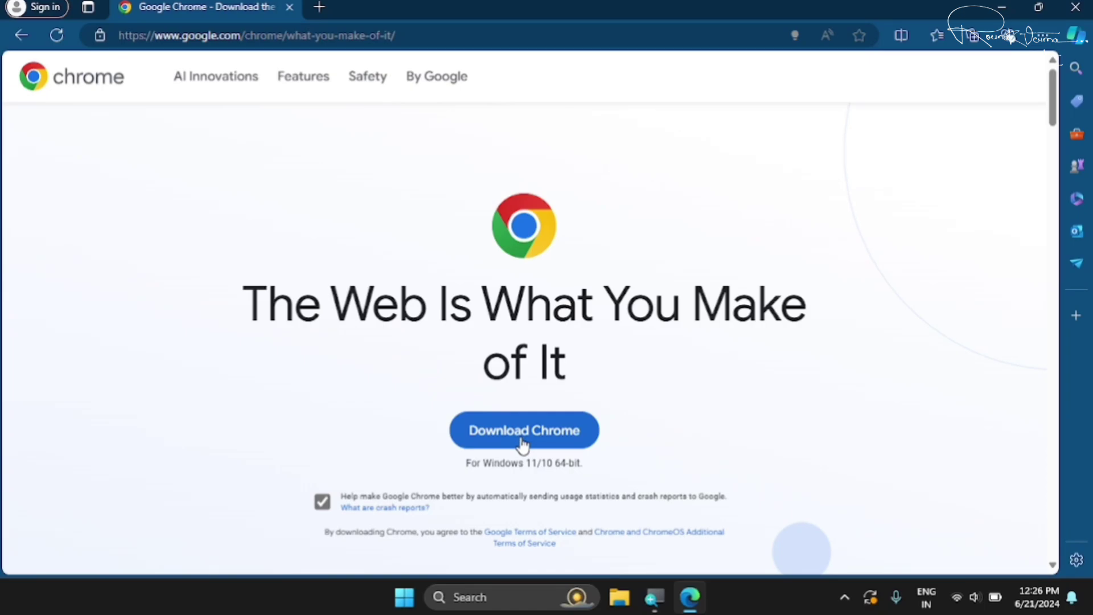
- Download Chrome, run ChromeSetup.exe to install it, and close the Edge window
{"action": "left_click", "coordinate": [523, 445]}
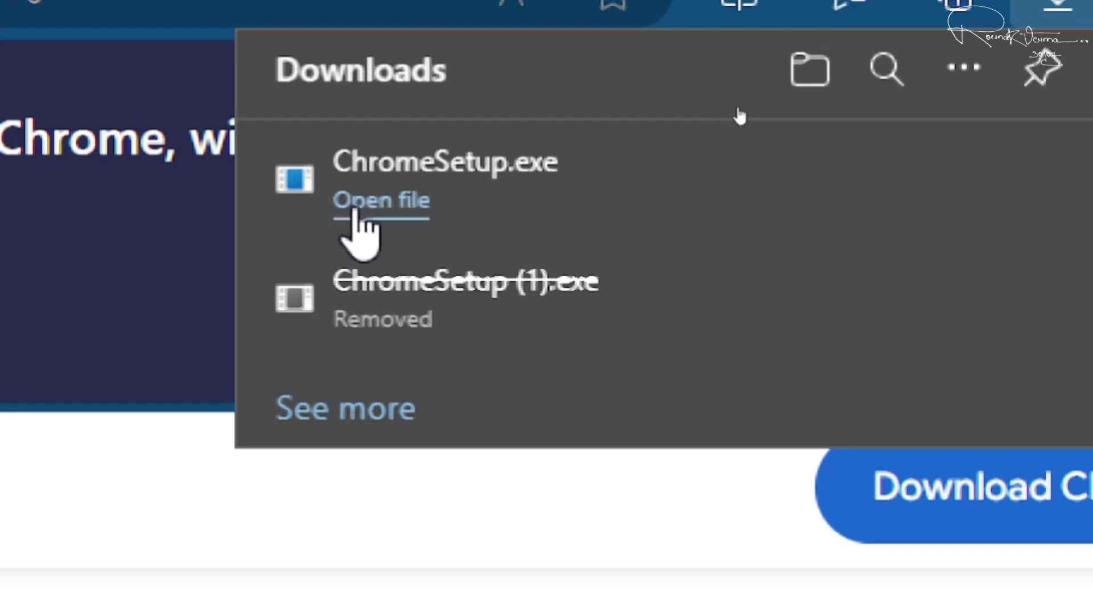
{"action": "left_click", "coordinate": [359, 211]}
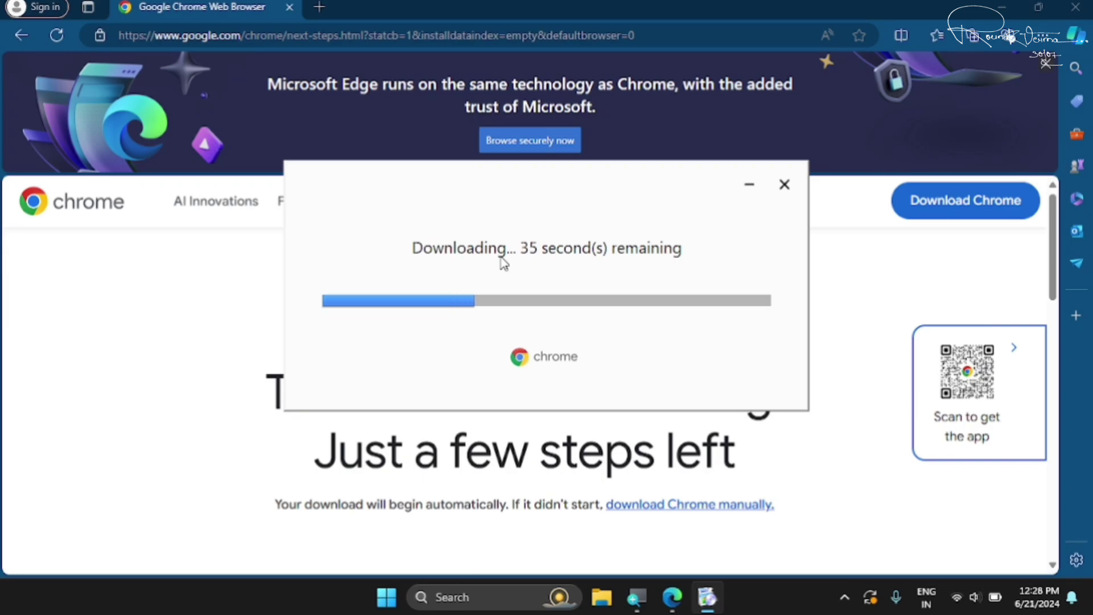
{"action": "key", "text": "alt+F4"}
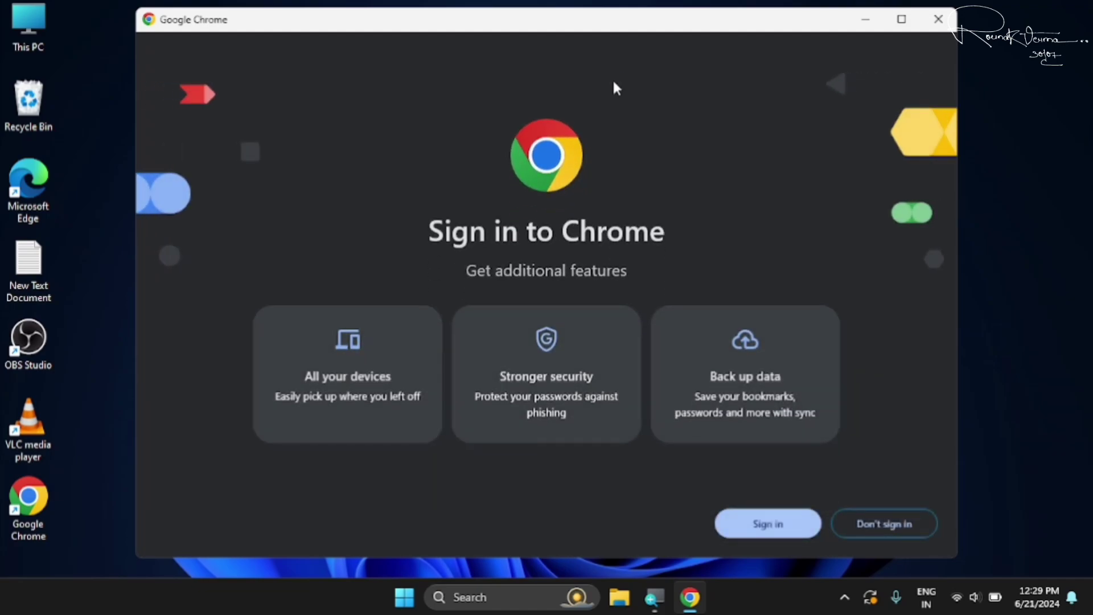
- Complete Chrome's first-run setup without signing in or setting it as default, accept the ad privacy notice, and close Chrome
{"action": "left_click", "coordinate": [886, 534]}
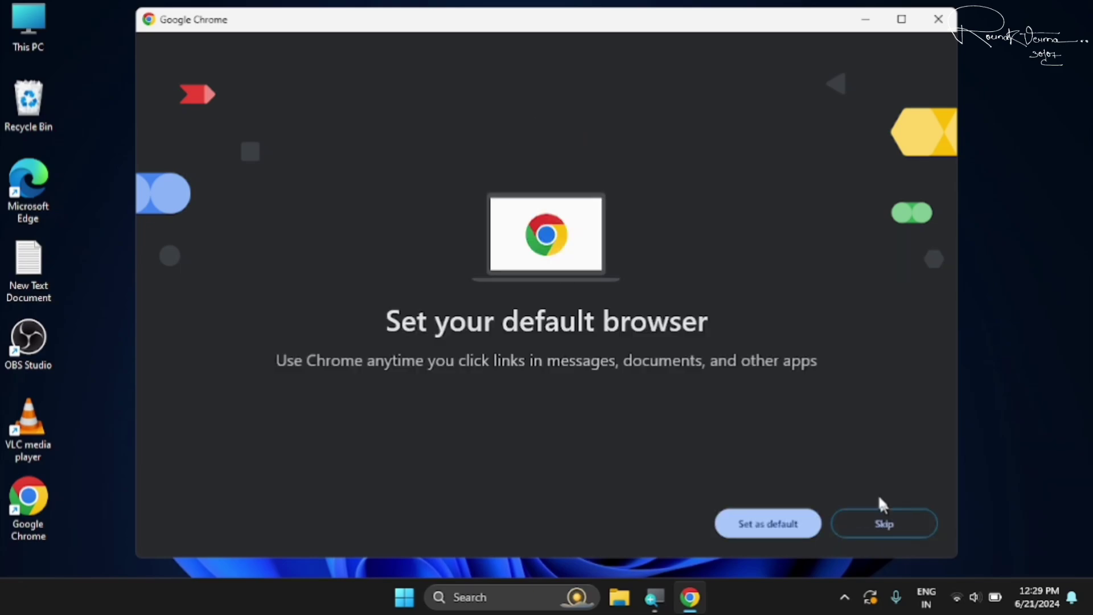
{"action": "left_click", "coordinate": [904, 534]}
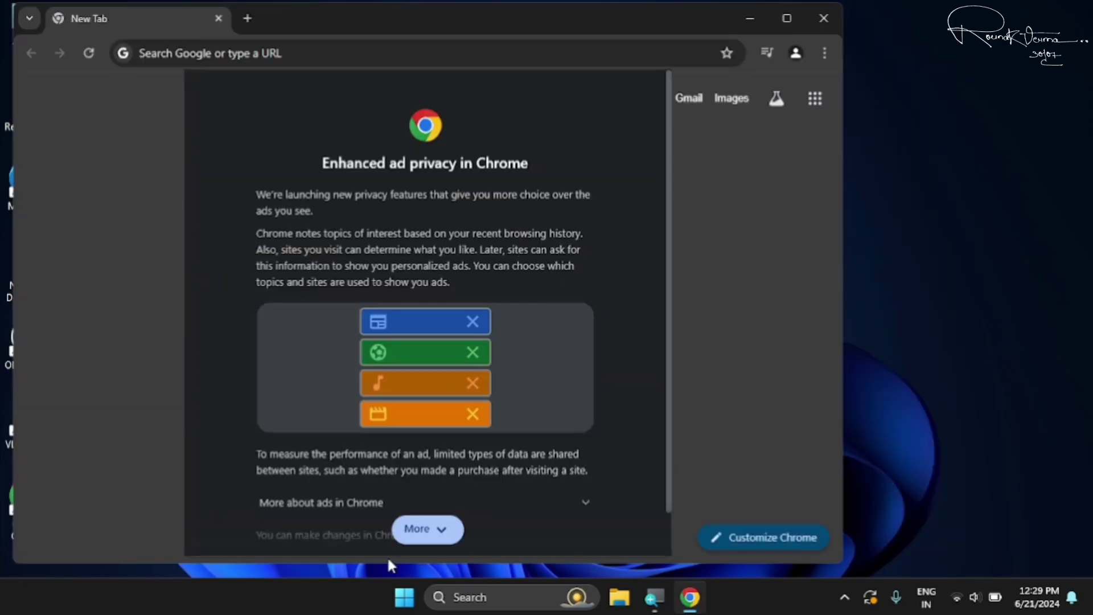
{"action": "left_click", "coordinate": [428, 529]}
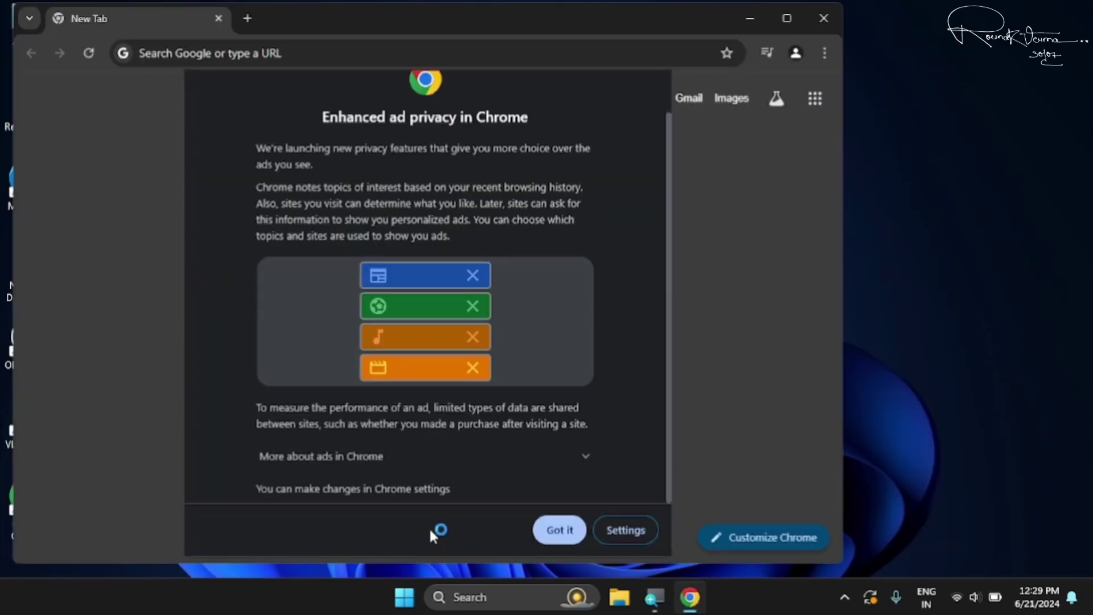
{"action": "left_click", "coordinate": [566, 531]}
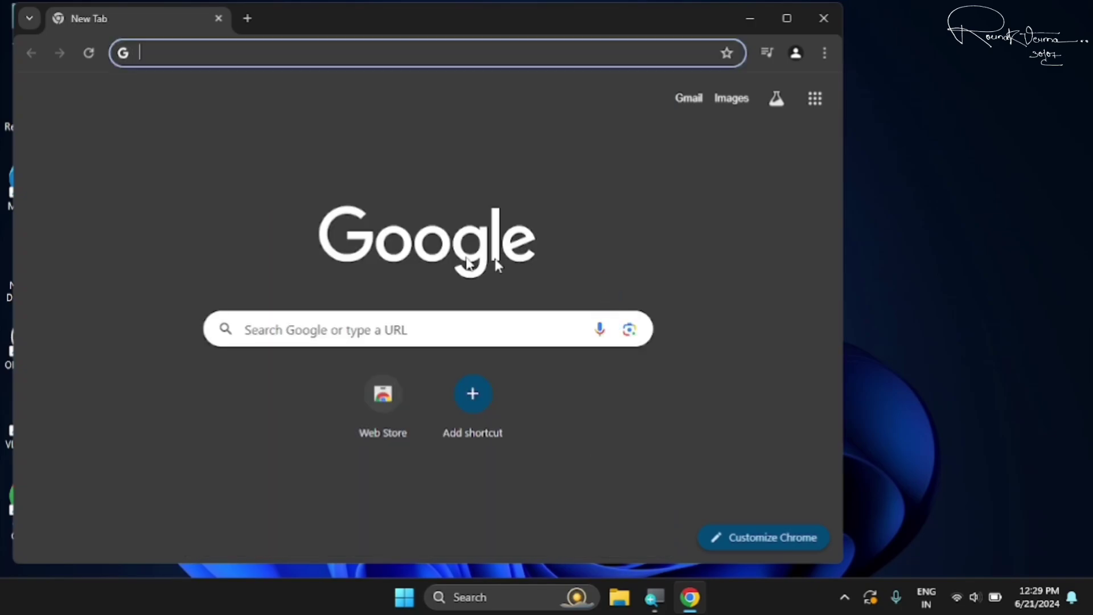
{"action": "left_click", "coordinate": [823, 23]}
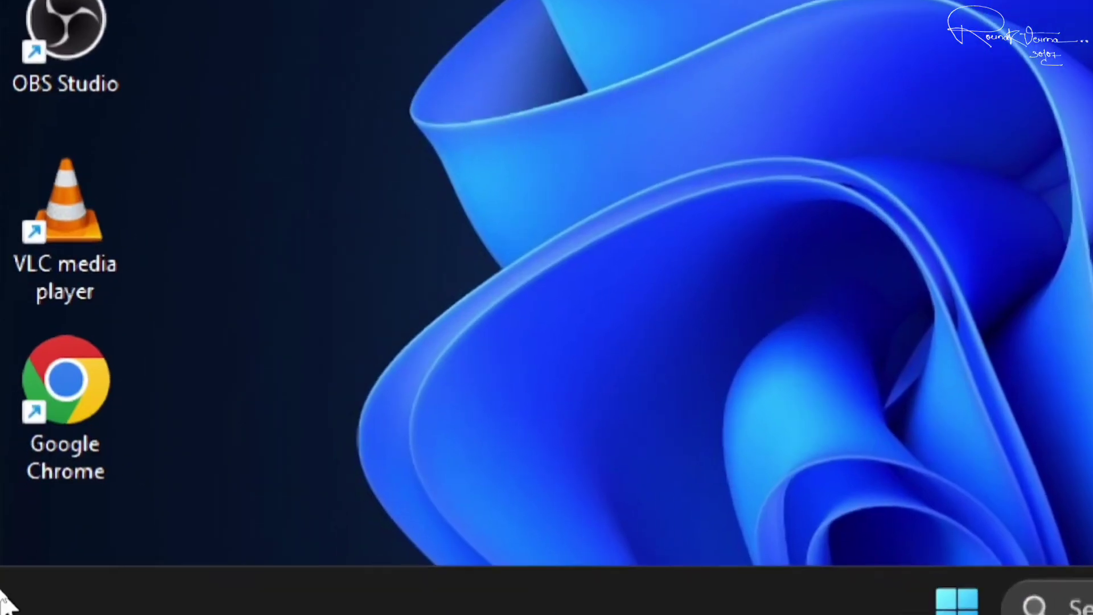
- Launch Google Chrome from the desktop, load google.com, and dismiss the menu tip and sign-in prompt by staying signed out
{"action": "double_click", "coordinate": [30, 528]}
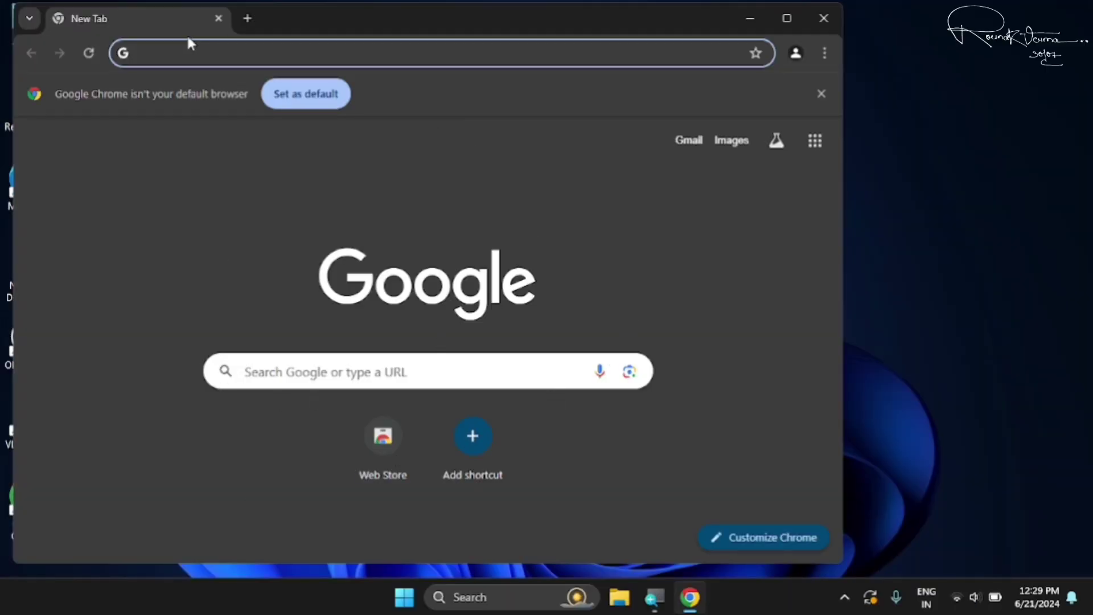
{"action": "type", "text": "gogle."}
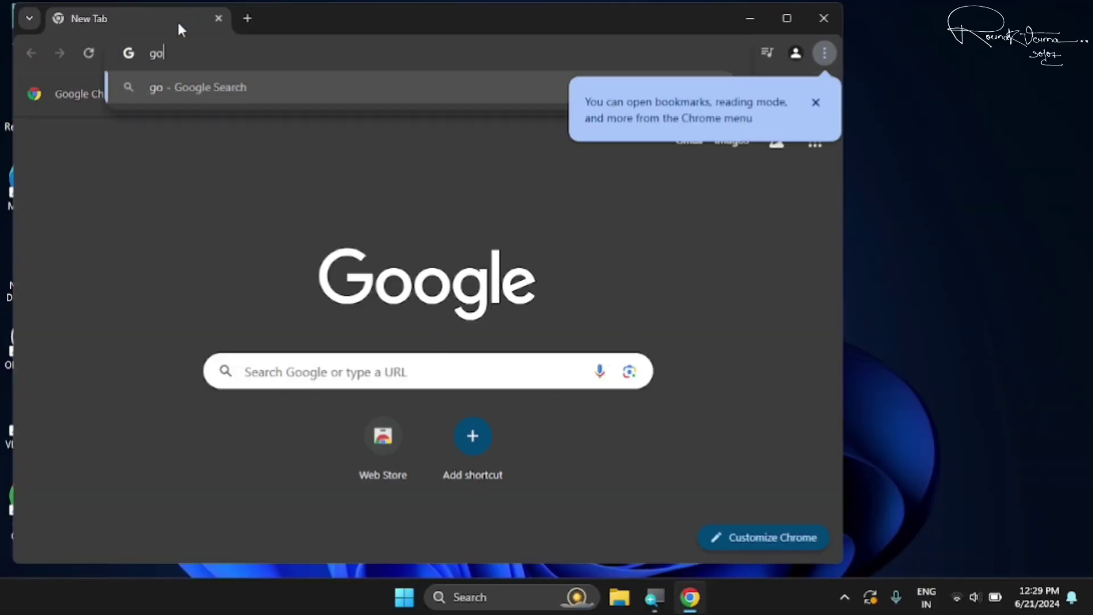
{"action": "key", "text": "BackSpace"}
{"action": "key", "text": "BackSpace"}
{"action": "key", "text": "BackSpace"}
{"action": "key", "text": "BackSpace"}
{"action": "type", "text": "ogle."}
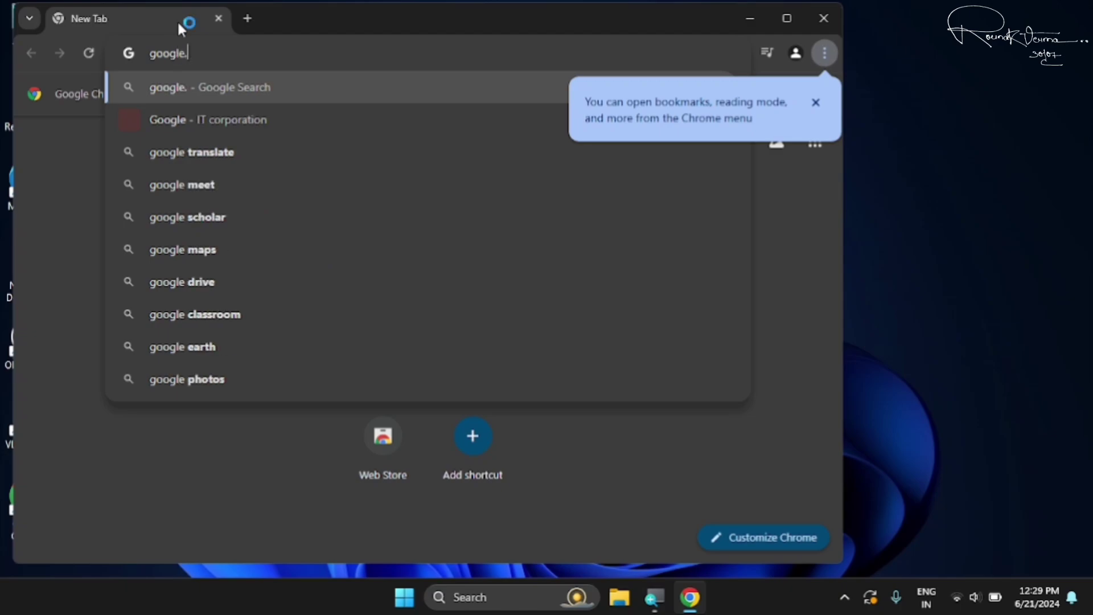
{"action": "key", "text": "Return"}
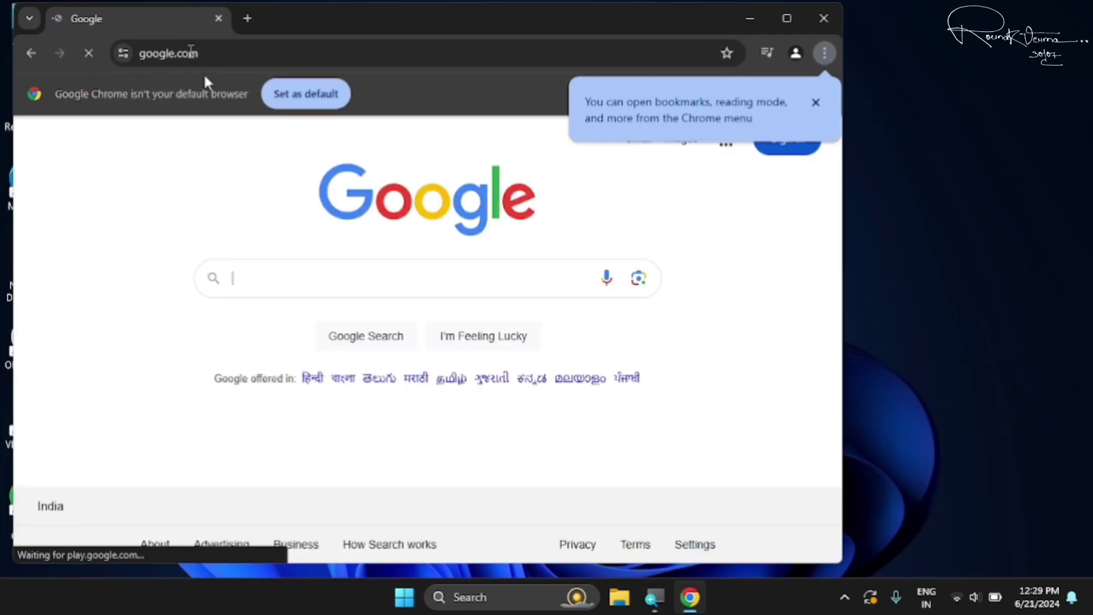
{"action": "left_click", "coordinate": [815, 102]}
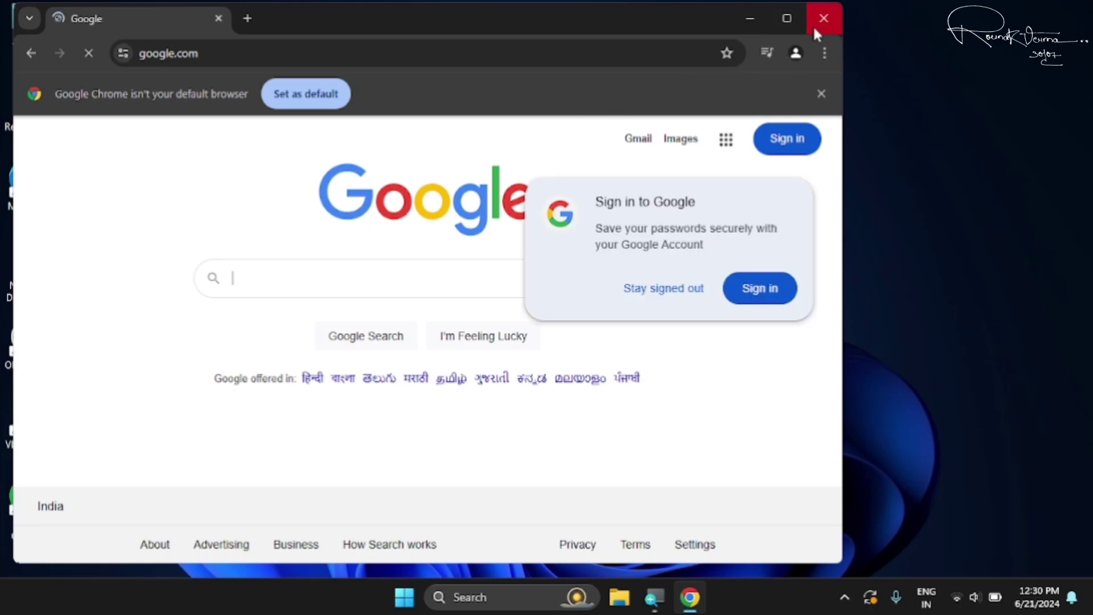
{"action": "left_click", "coordinate": [680, 297]}
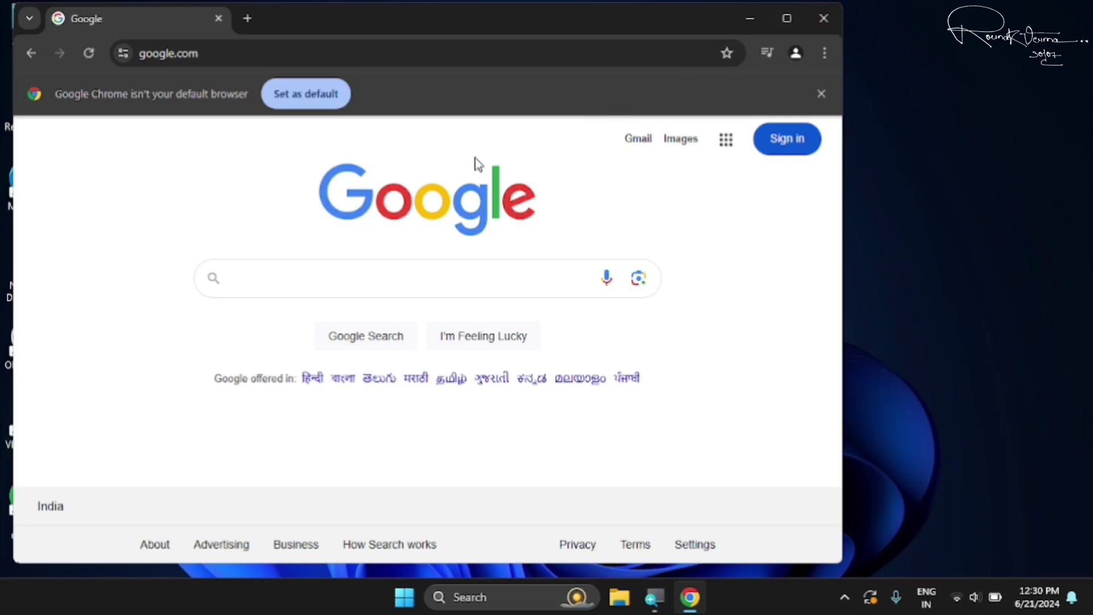